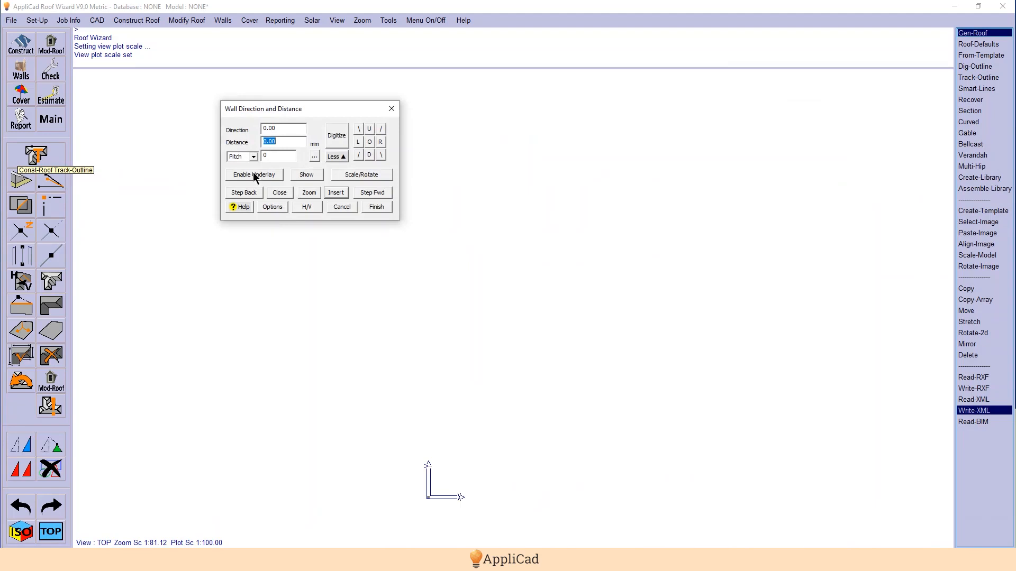
{"action": "left_click", "coordinate": [254, 175]}
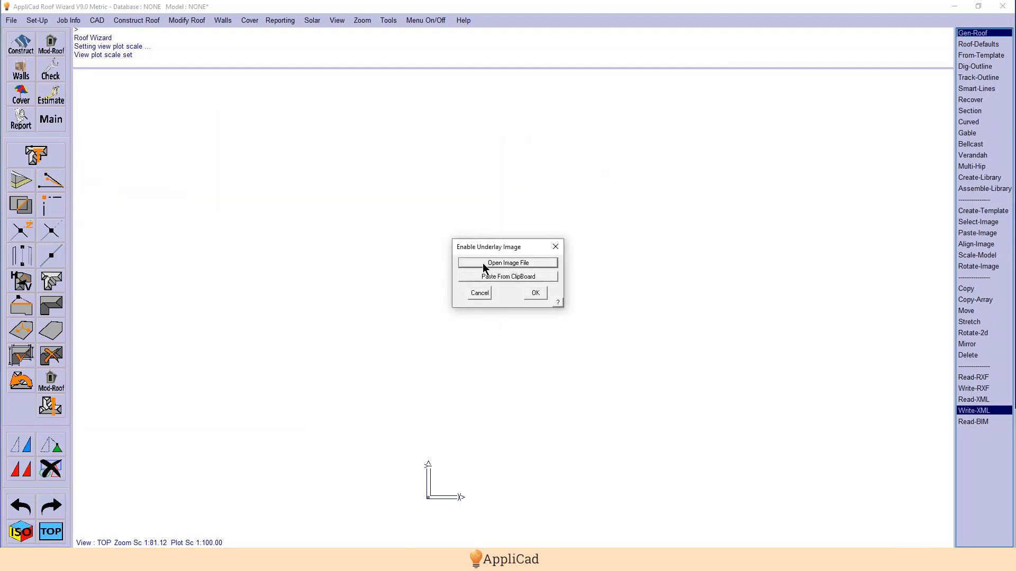
{"action": "left_click", "coordinate": [506, 262]}
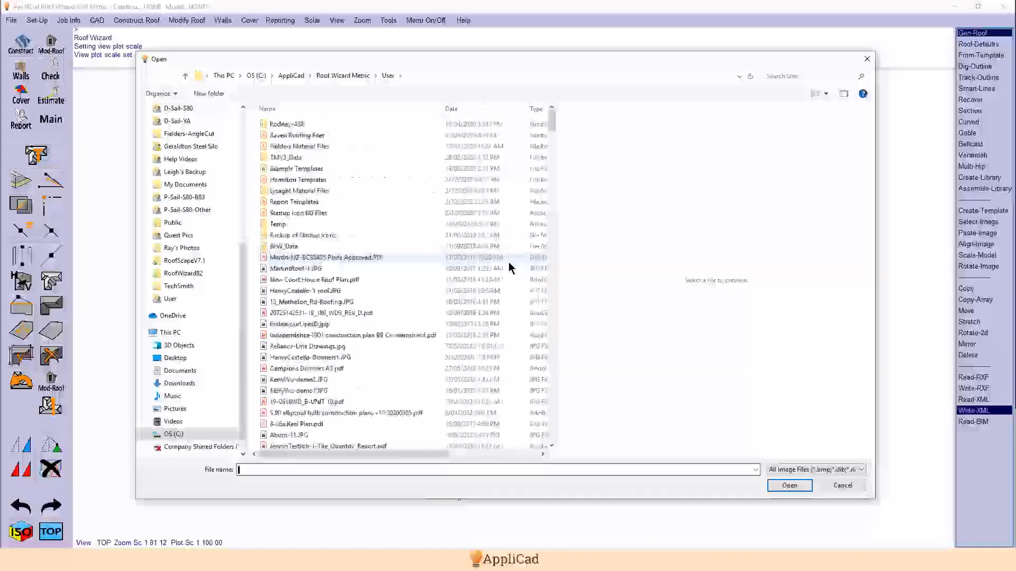
{"action": "left_click", "coordinate": [312, 259]}
{"action": "left_click", "coordinate": [791, 486]}
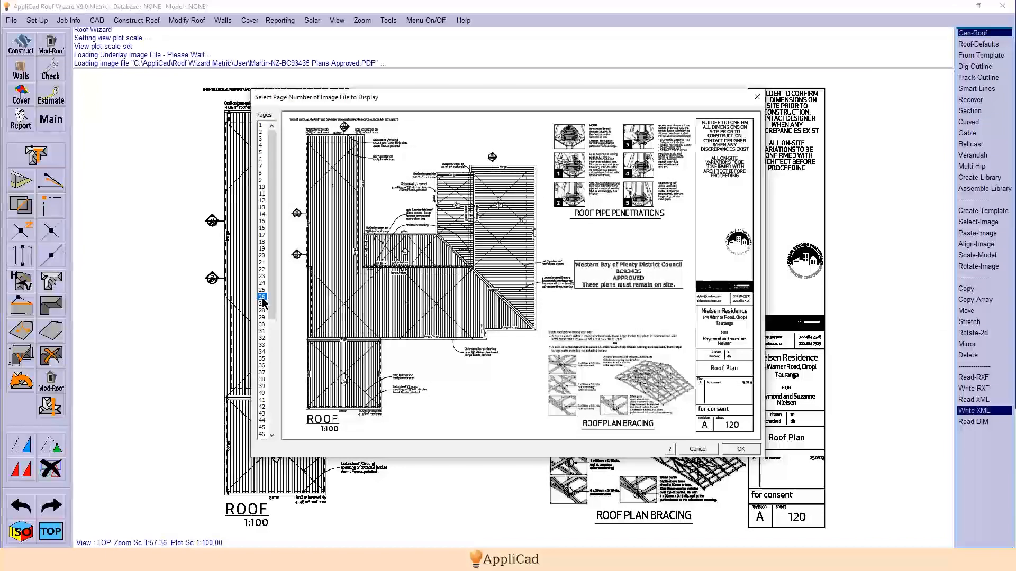
{"action": "left_click", "coordinate": [740, 449]}
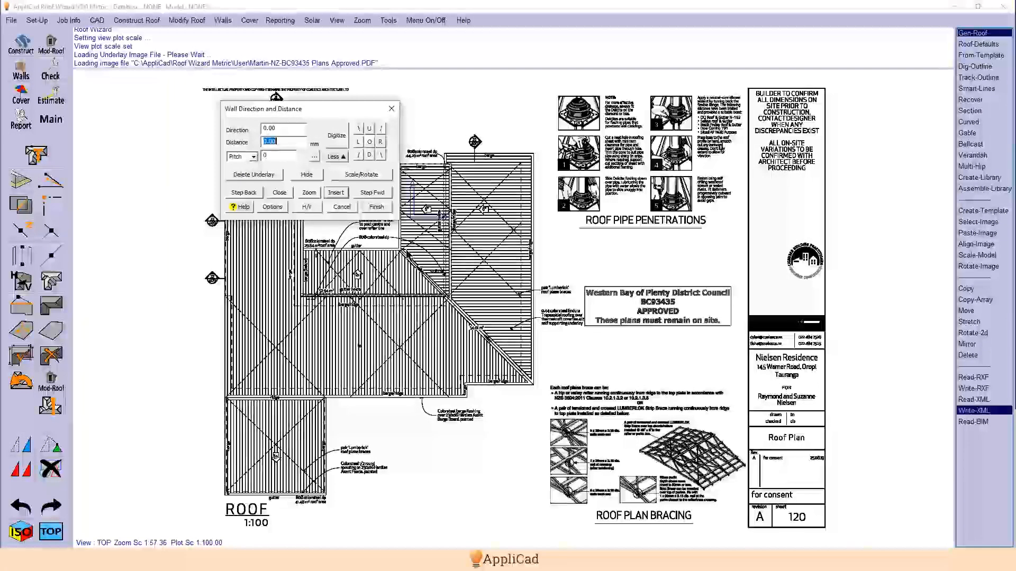
- Start Scale/Rotate and save the model into the MartinsRoof.dab database as model 3
{"action": "left_click", "coordinate": [360, 175]}
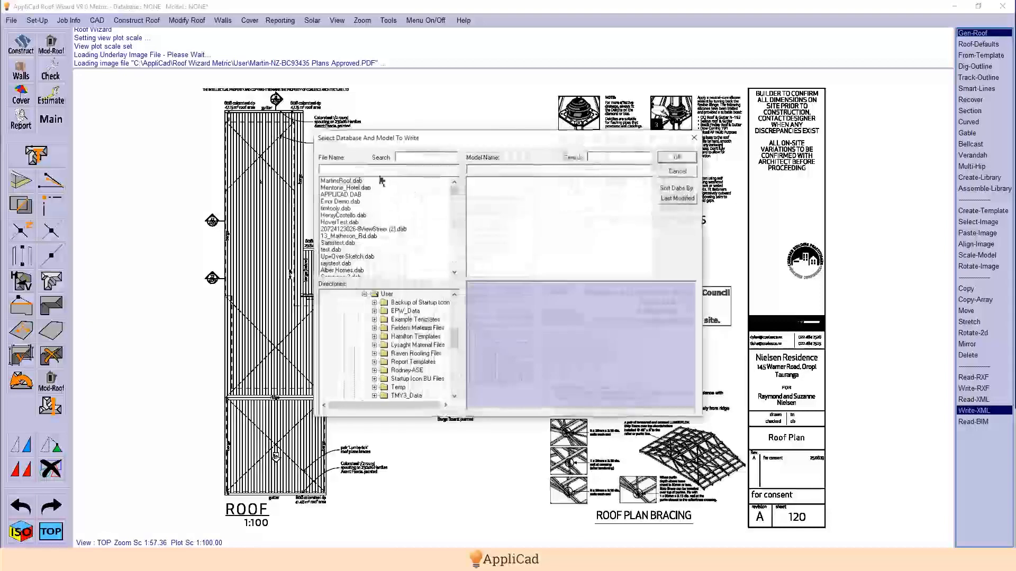
{"action": "left_click", "coordinate": [350, 183]}
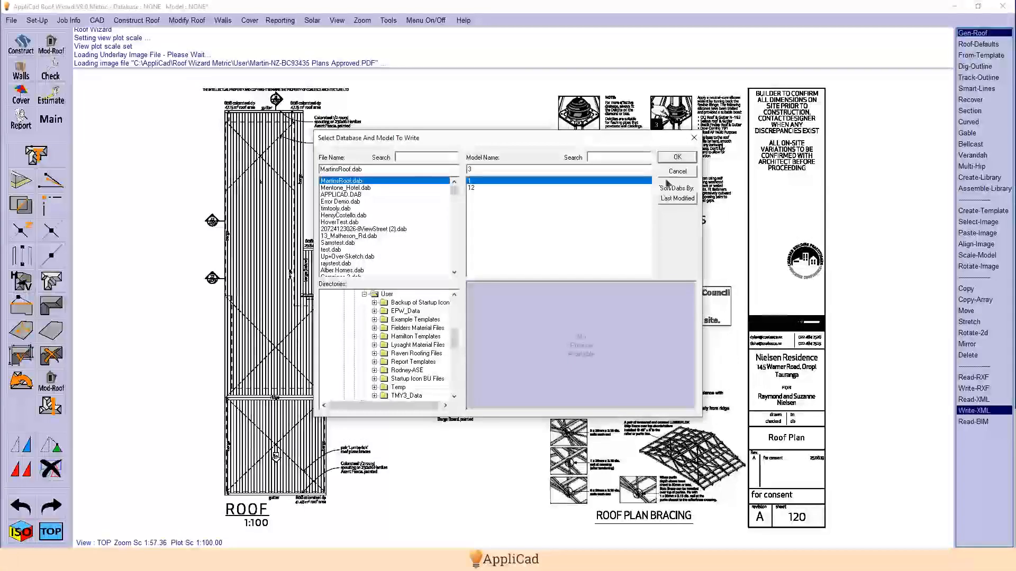
{"action": "left_click", "coordinate": [677, 156]}
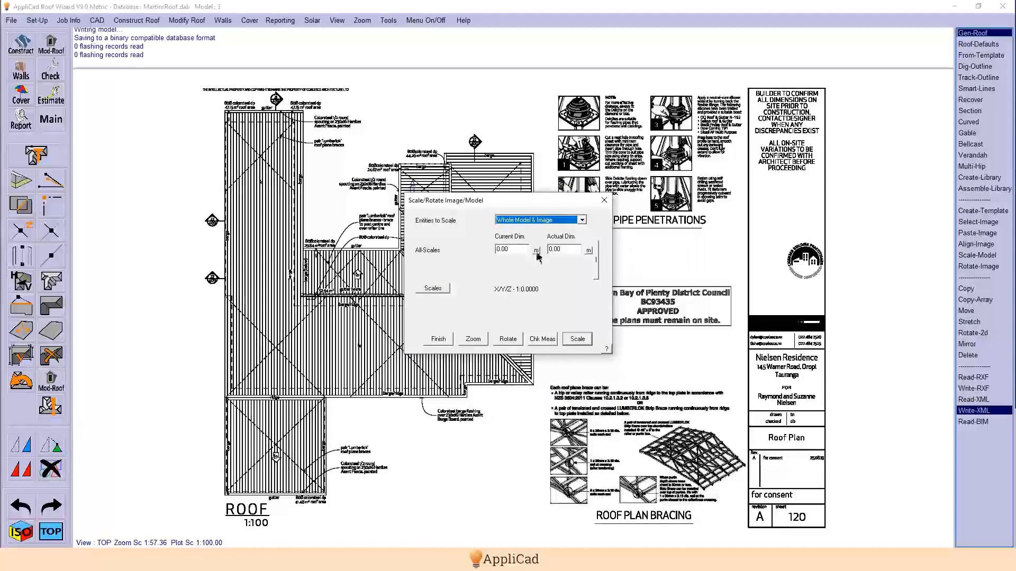
- Measure a reference length across the roof plan, scale the whole model and image to an actual 19200 mm, and finish
{"action": "left_click", "coordinate": [537, 252]}
{"action": "scroll", "coordinate": [198, 97], "scroll_direction": "up", "scroll_amount": 3}
{"action": "scroll", "coordinate": [198, 97], "scroll_direction": "up", "scroll_amount": 2}
{"action": "scroll", "coordinate": [256, 131], "scroll_direction": "up", "scroll_amount": 1}
{"action": "scroll", "coordinate": [256, 191], "scroll_direction": "up", "scroll_amount": 1}
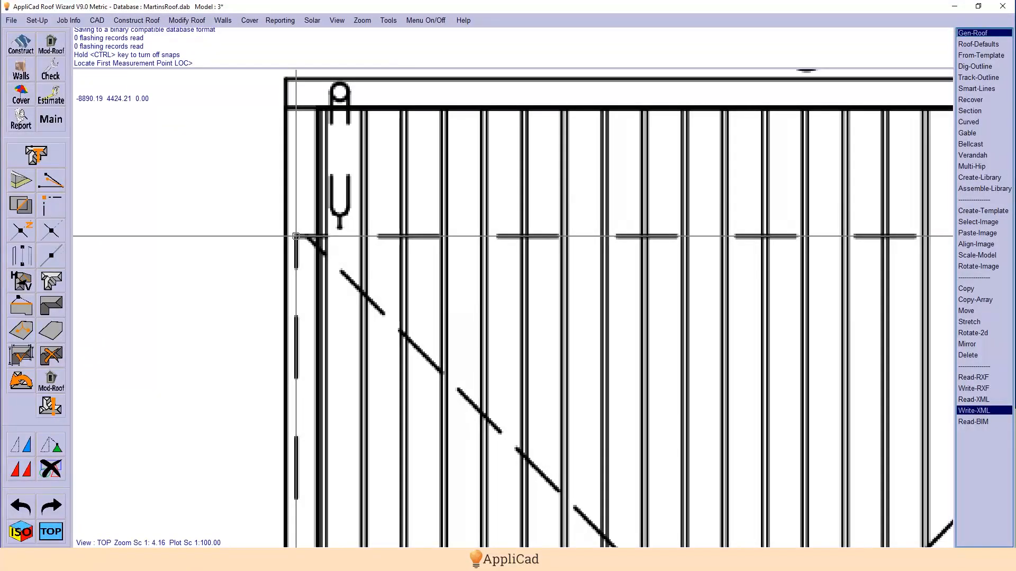
{"action": "left_click", "coordinate": [295, 236]}
{"action": "scroll", "coordinate": [176, 189], "scroll_direction": "down", "scroll_amount": 4}
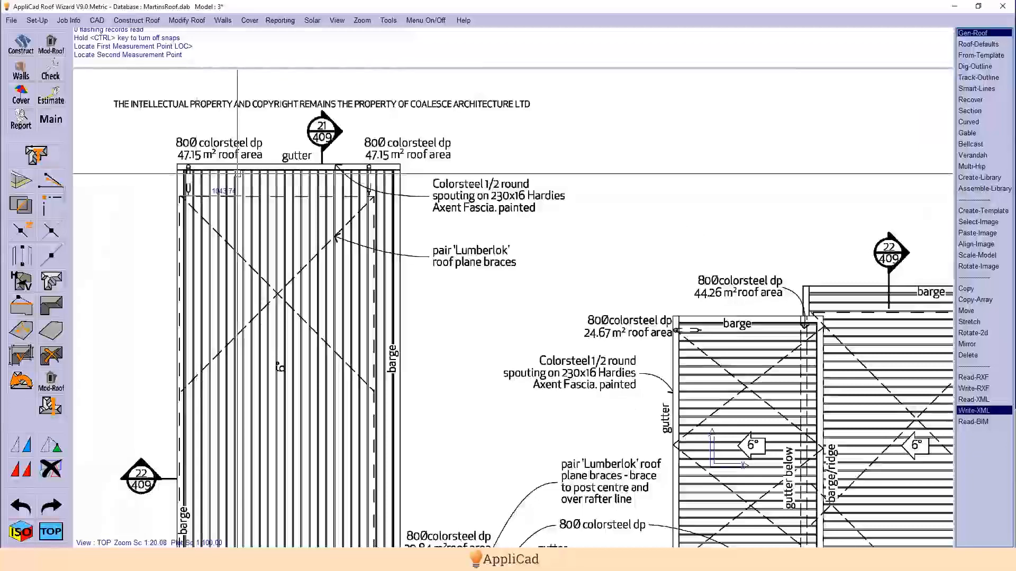
{"action": "scroll", "coordinate": [465, 193], "scroll_direction": "down", "scroll_amount": 2}
{"action": "scroll", "coordinate": [695, 189], "scroll_direction": "up", "scroll_amount": 4}
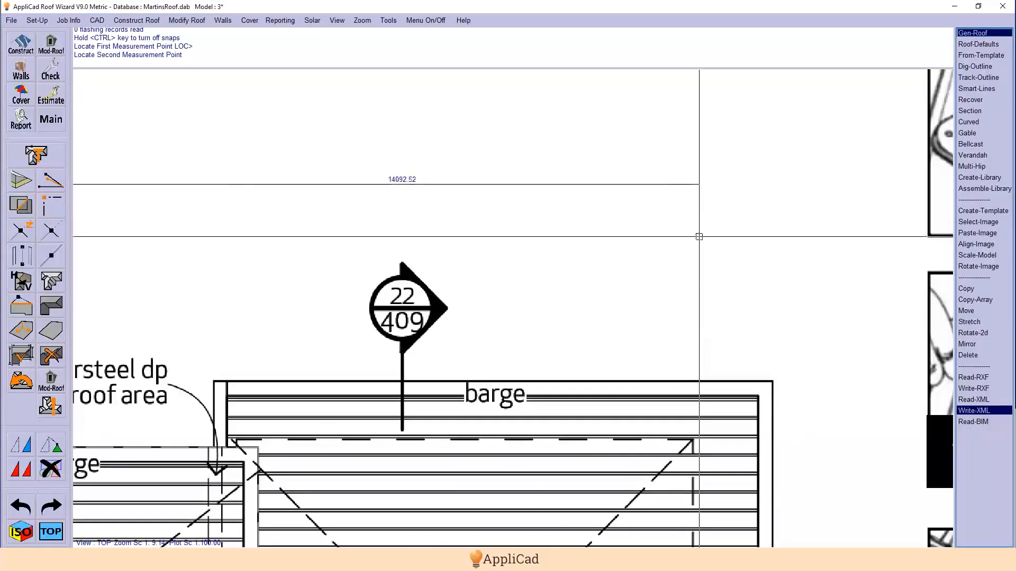
{"action": "left_click", "coordinate": [693, 199]}
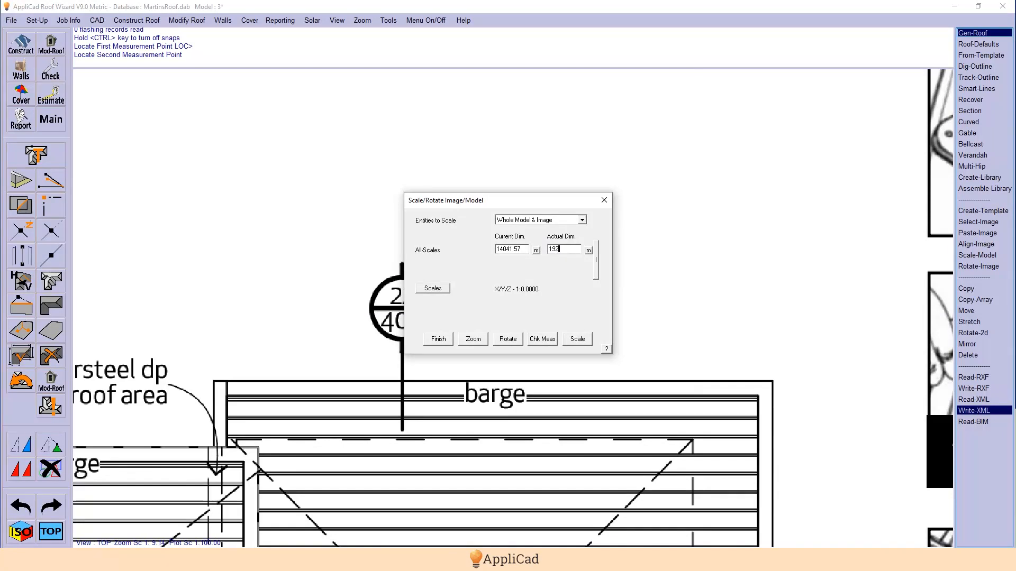
{"action": "left_click", "coordinate": [578, 339]}
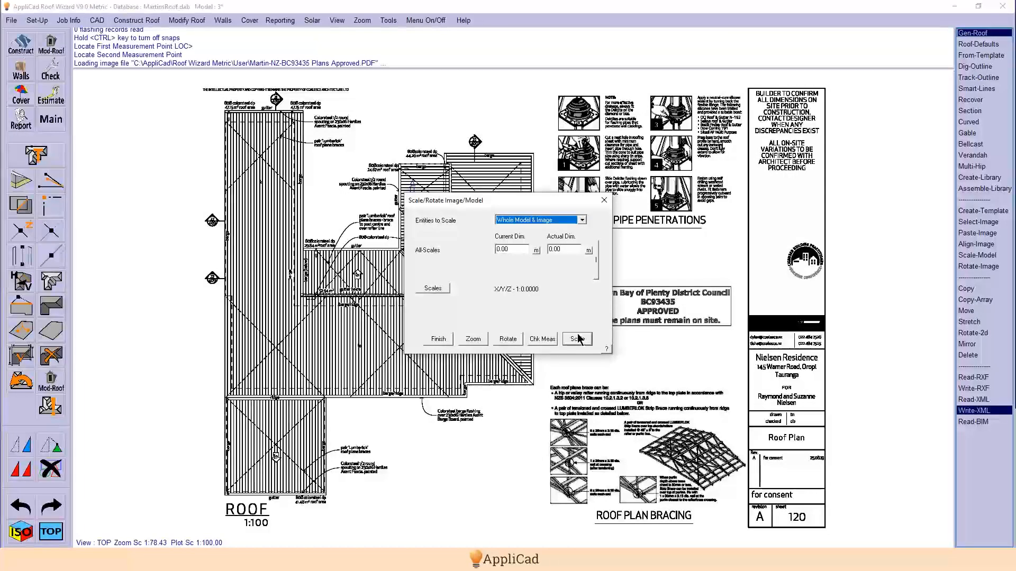
{"action": "left_click", "coordinate": [439, 340]}
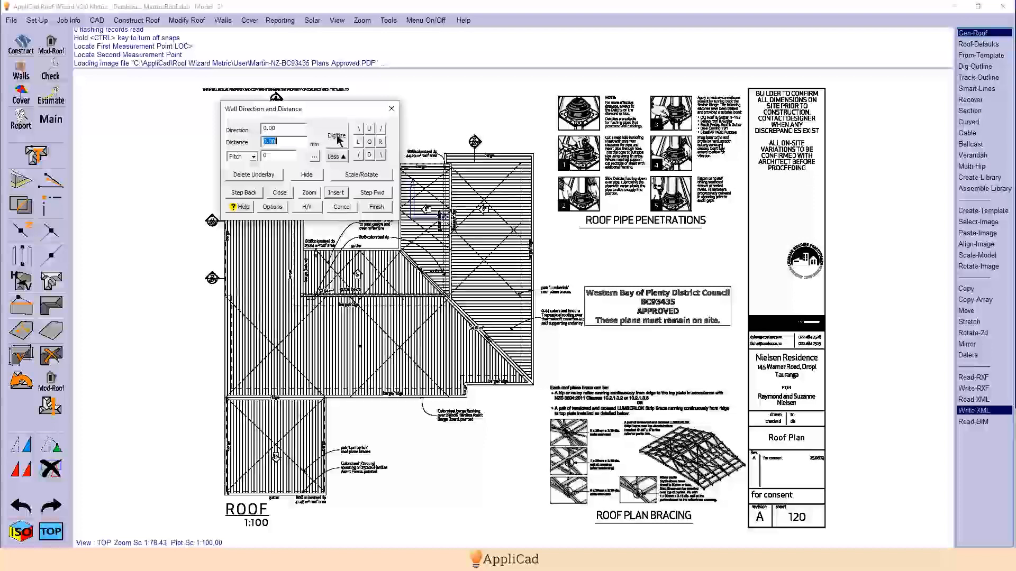
- Digitize the roof outline by picking successive corner points along the plan's eaves and barges
{"action": "left_click", "coordinate": [336, 138]}
{"action": "left_click", "coordinate": [546, 306]}
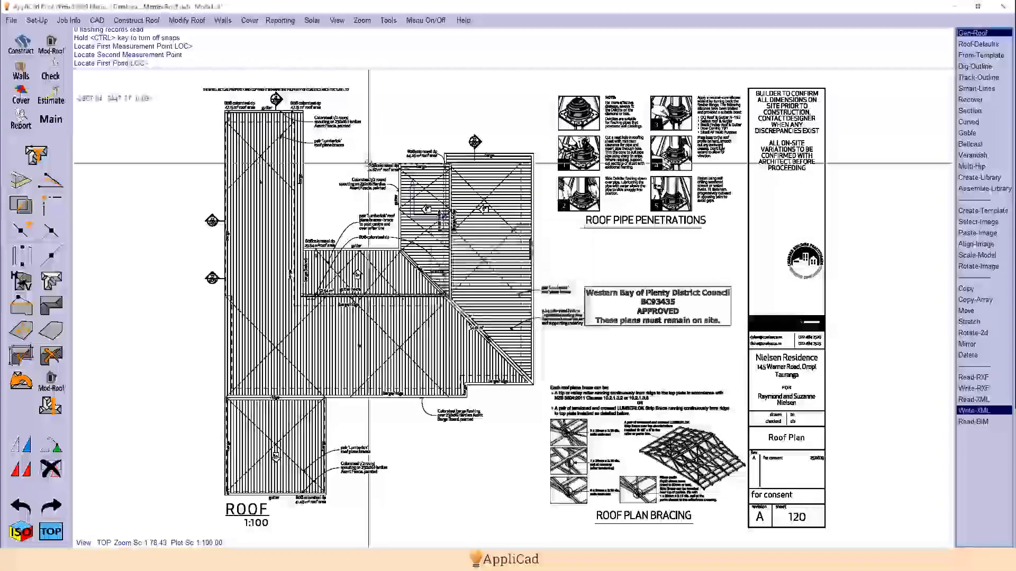
{"action": "scroll", "coordinate": [451, 213], "scroll_direction": "up", "scroll_amount": 5}
{"action": "scroll", "coordinate": [528, 219], "scroll_direction": "up", "scroll_amount": 1}
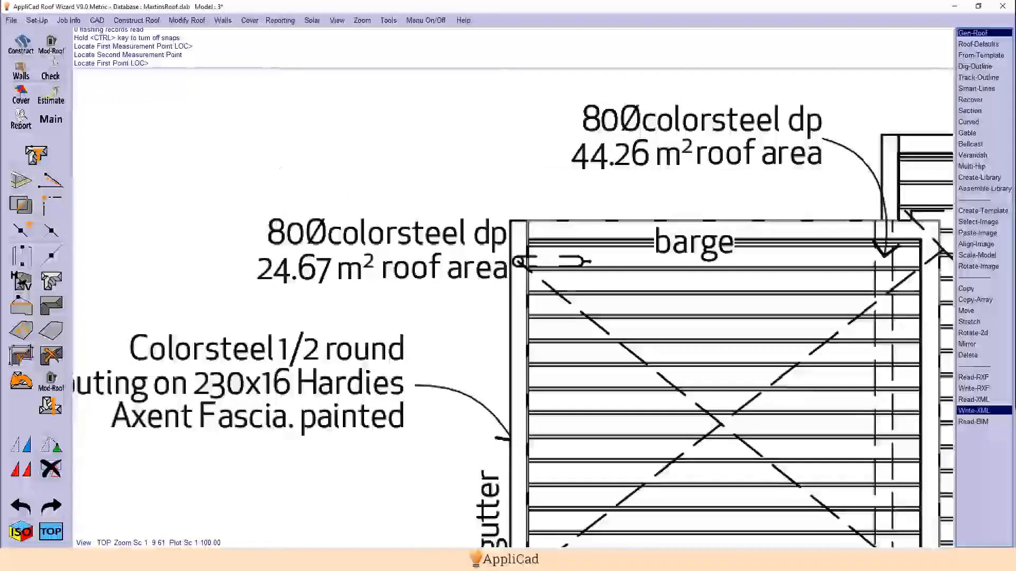
{"action": "left_click", "coordinate": [528, 219]}
{"action": "scroll", "coordinate": [441, 196], "scroll_direction": "down", "scroll_amount": 1}
{"action": "scroll", "coordinate": [441, 196], "scroll_direction": "down", "scroll_amount": 2}
{"action": "scroll", "coordinate": [564, 187], "scroll_direction": "up", "scroll_amount": 5}
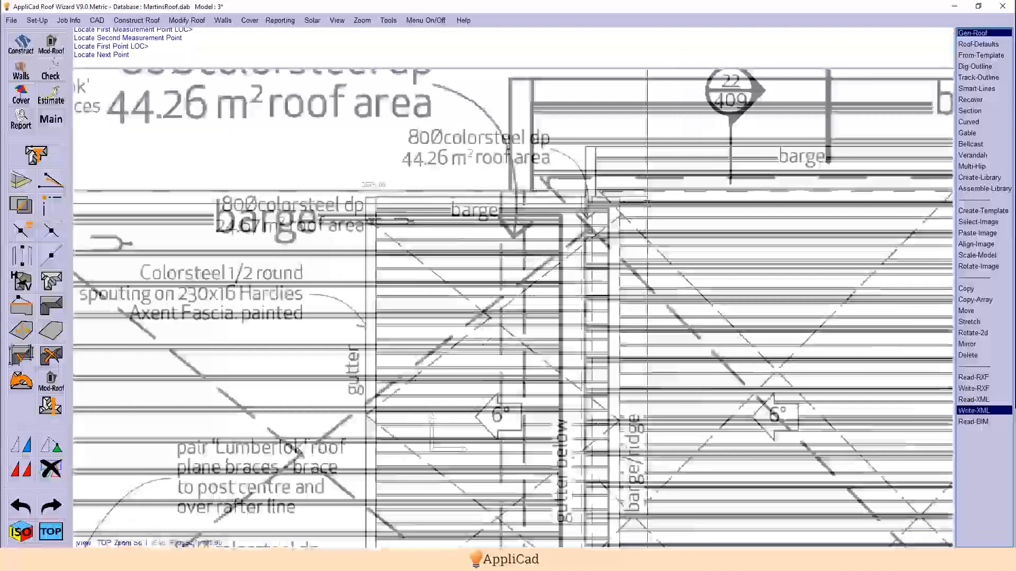
{"action": "left_click", "coordinate": [564, 187]}
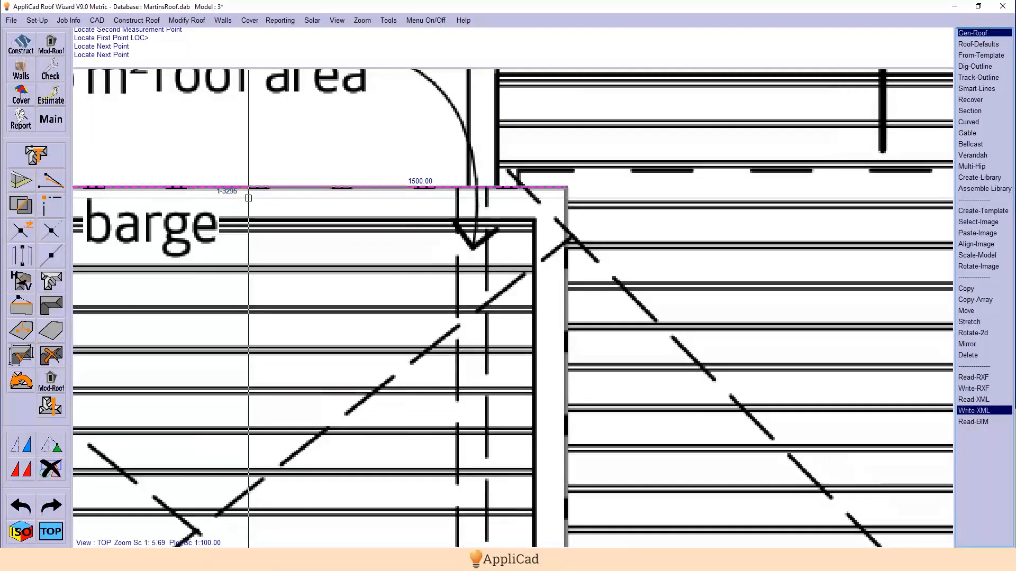
{"action": "scroll", "coordinate": [540, 141], "scroll_direction": "down", "scroll_amount": 5}
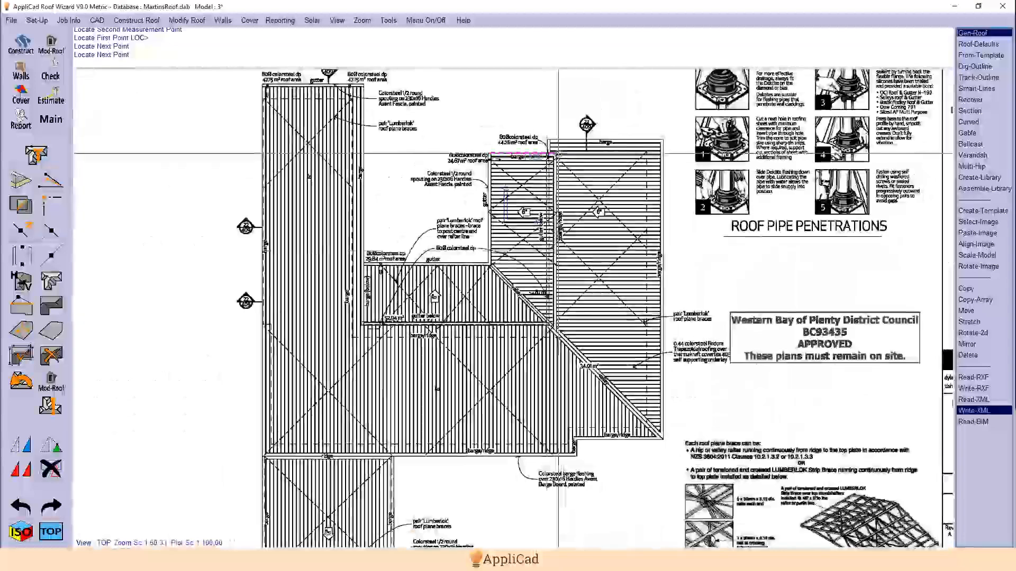
{"action": "scroll", "coordinate": [557, 299], "scroll_direction": "up", "scroll_amount": 8}
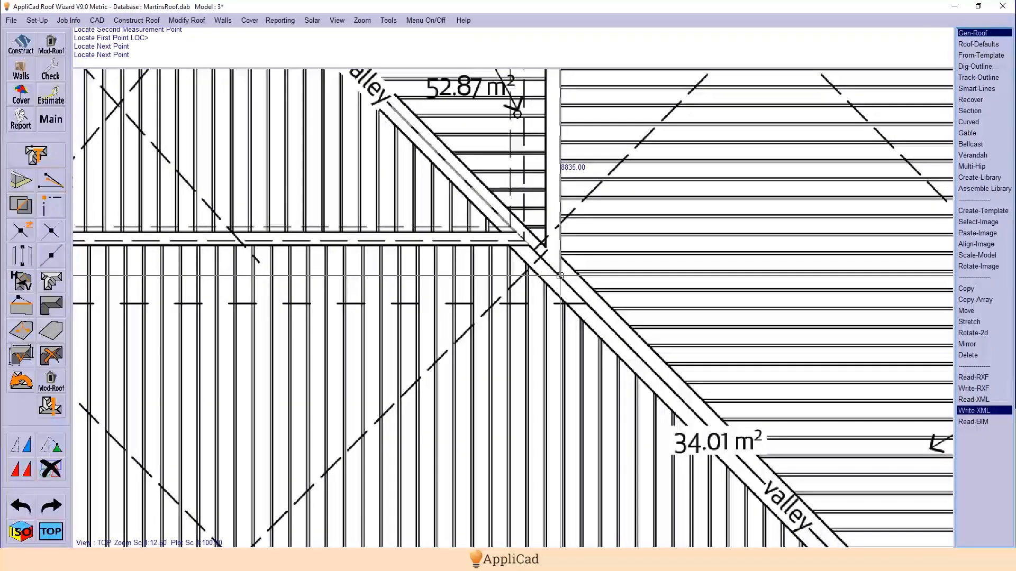
{"action": "left_click", "coordinate": [560, 276]}
- Enter the next outline segment as 3295 mm upward
{"action": "scroll", "coordinate": [560, 276], "scroll_direction": "down", "scroll_amount": 5}
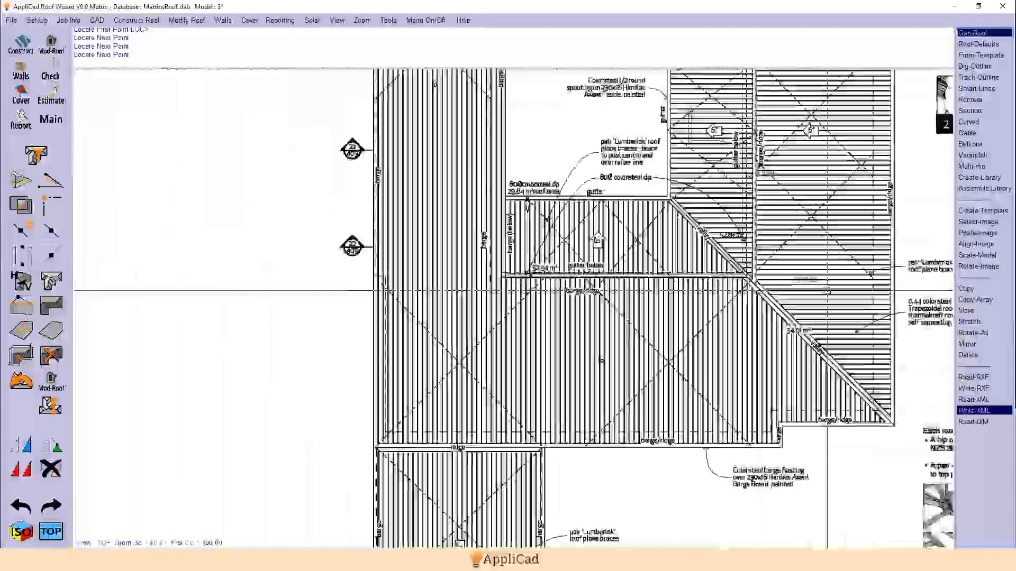
{"action": "scroll", "coordinate": [496, 286], "scroll_direction": "up", "scroll_amount": 5}
{"action": "scroll", "coordinate": [476, 290], "scroll_direction": "down", "scroll_amount": 5}
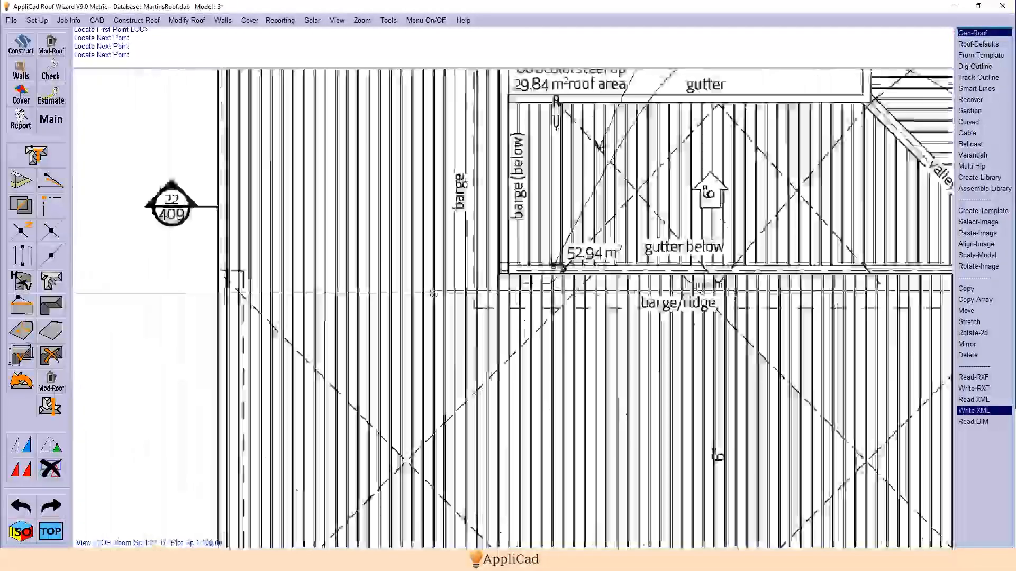
{"action": "scroll", "coordinate": [433, 291], "scroll_direction": "up", "scroll_amount": 3}
{"action": "scroll", "coordinate": [433, 291], "scroll_direction": "up", "scroll_amount": 6}
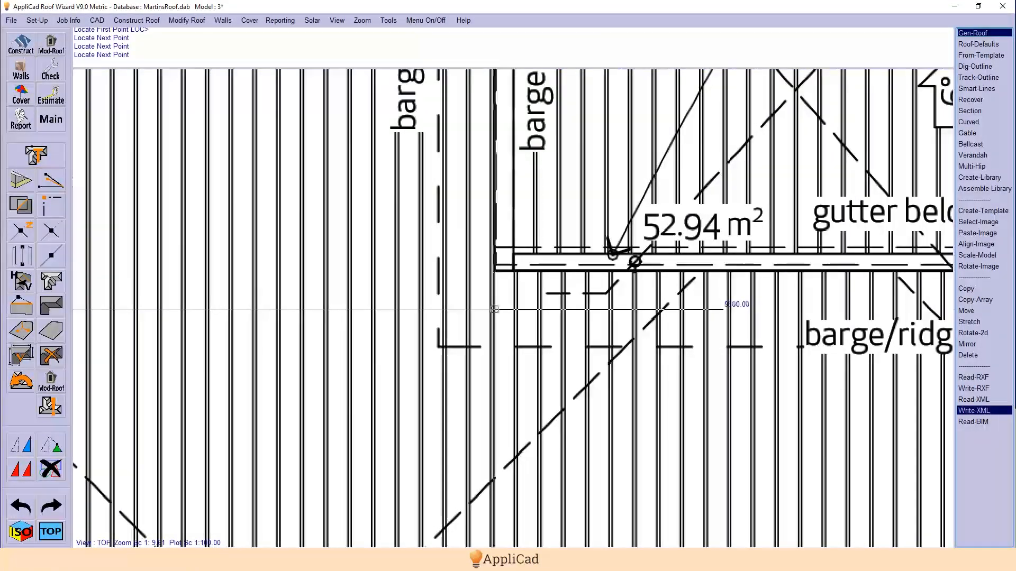
{"action": "scroll", "coordinate": [495, 310], "scroll_direction": "down", "scroll_amount": 8}
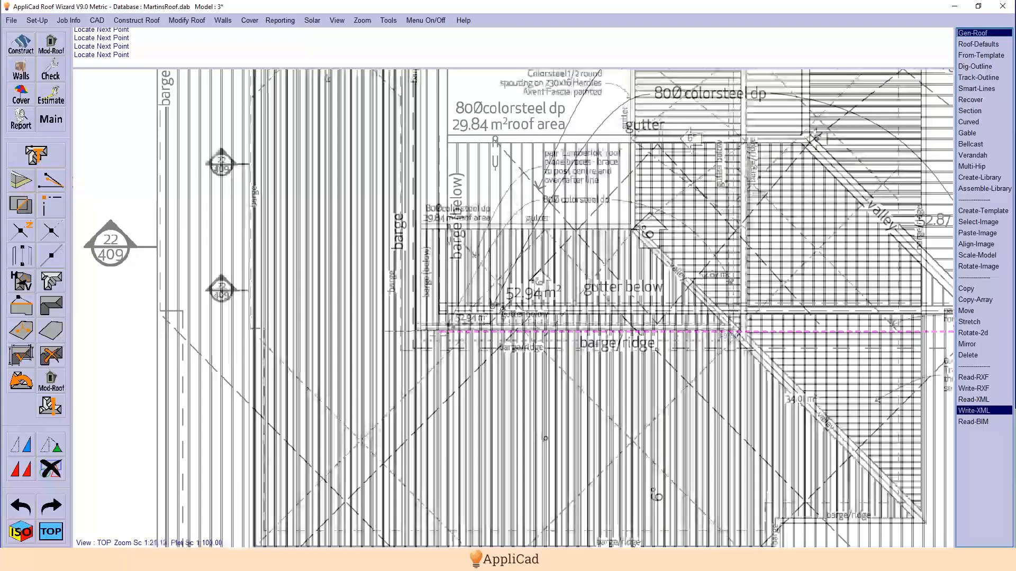
{"action": "scroll", "coordinate": [359, 288], "scroll_direction": "down", "scroll_amount": 3}
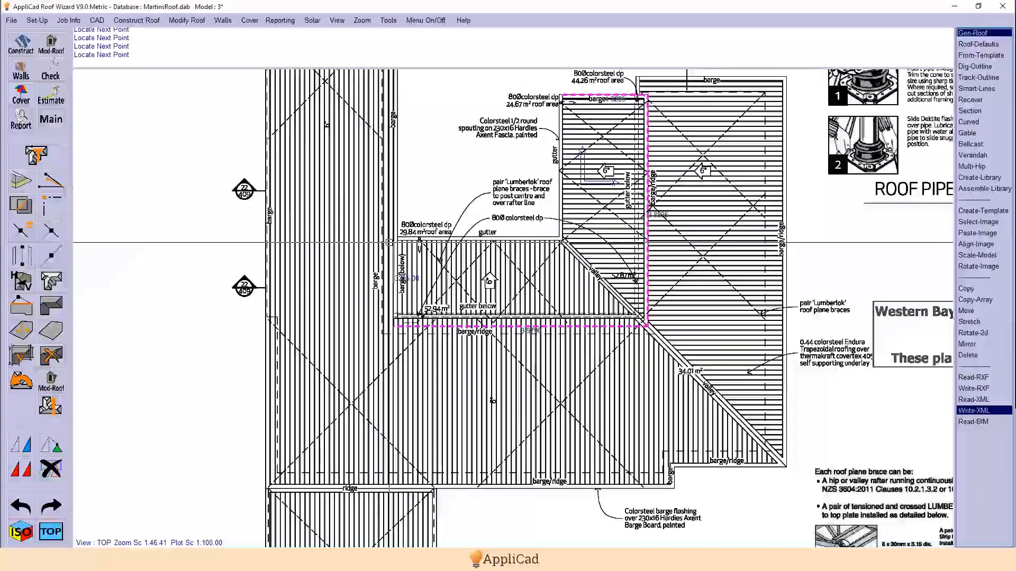
{"action": "type", "text": "u"}
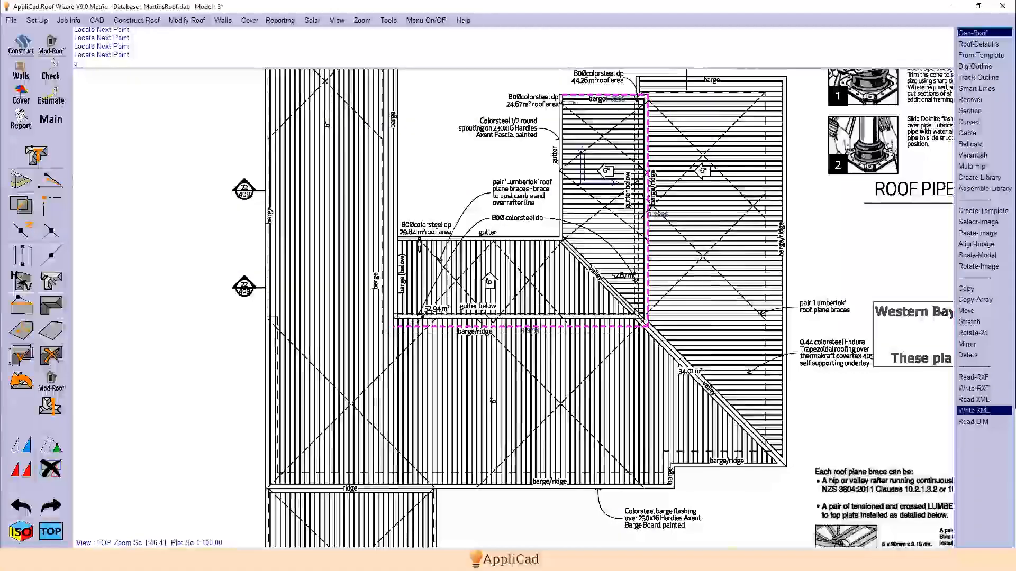
{"action": "type", "text": "3"}
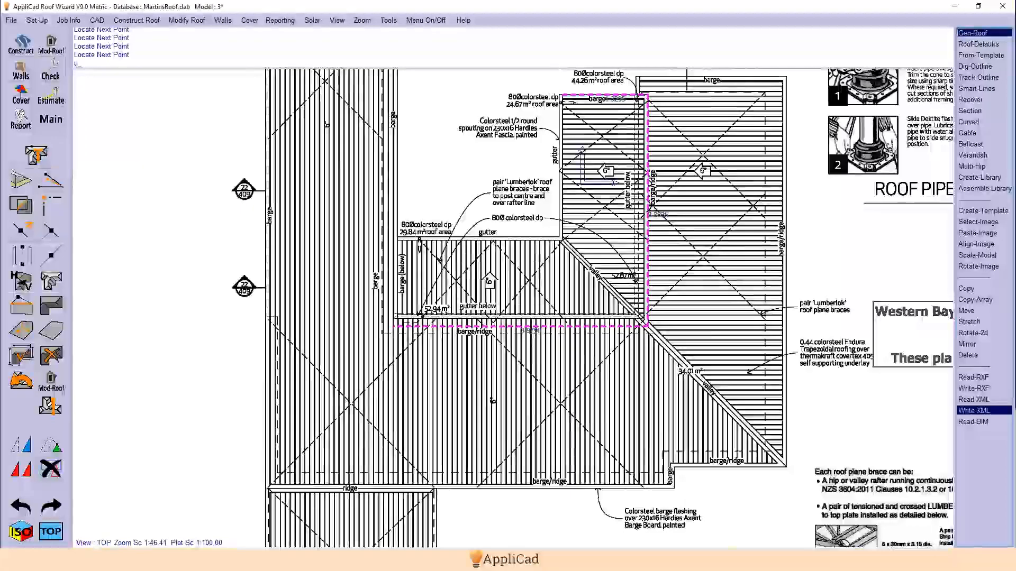
{"action": "type", "text": "295"}
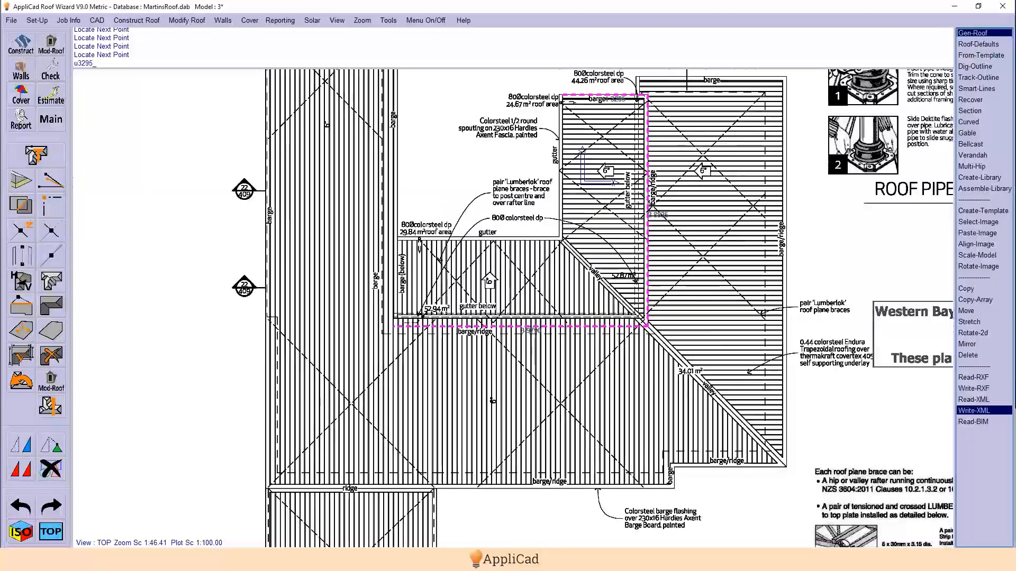
{"action": "key", "text": "Return"}
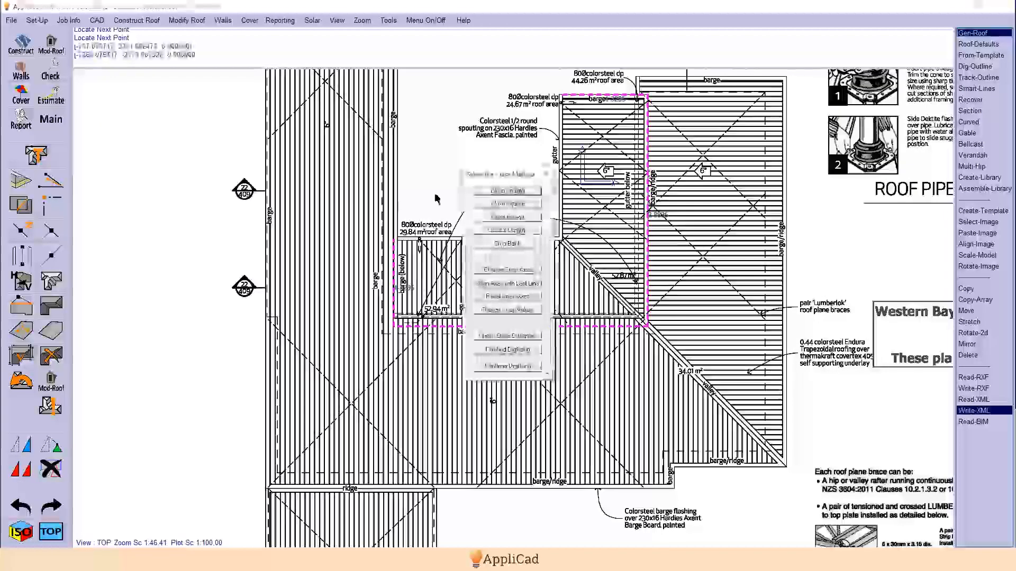
- Finish digitizing and set the roof defaults to a pitch of 6 and an eave height of 6500 mm
{"action": "left_click", "coordinate": [484, 204]}
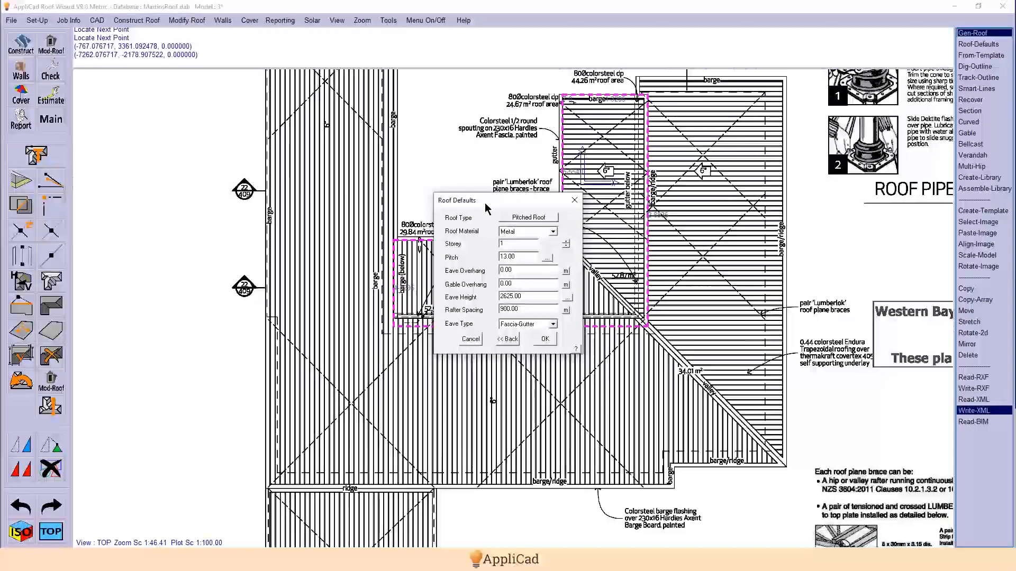
{"action": "double_click", "coordinate": [523, 257]}
{"action": "type", "text": "8"}
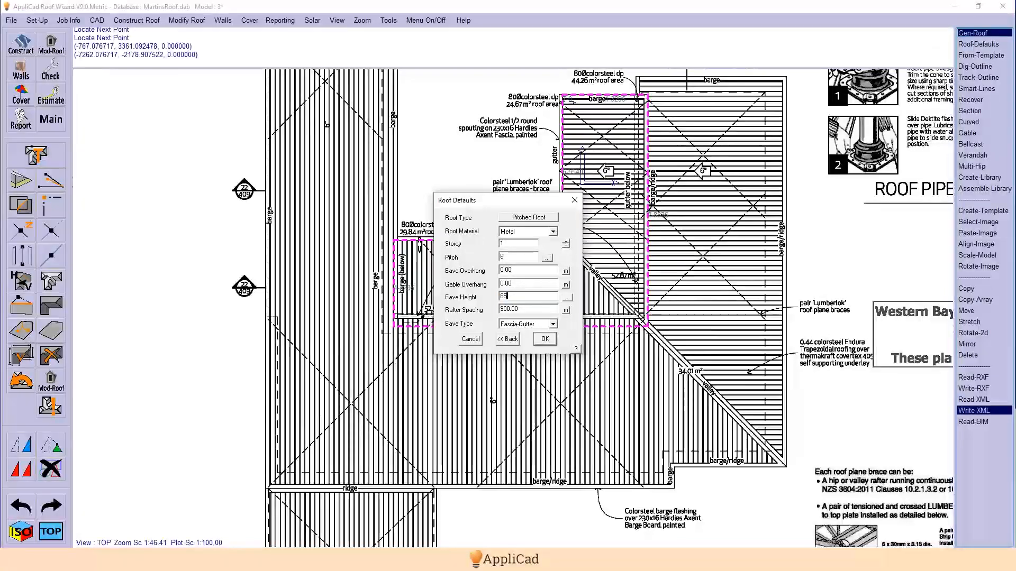
{"action": "type", "text": "6500"}
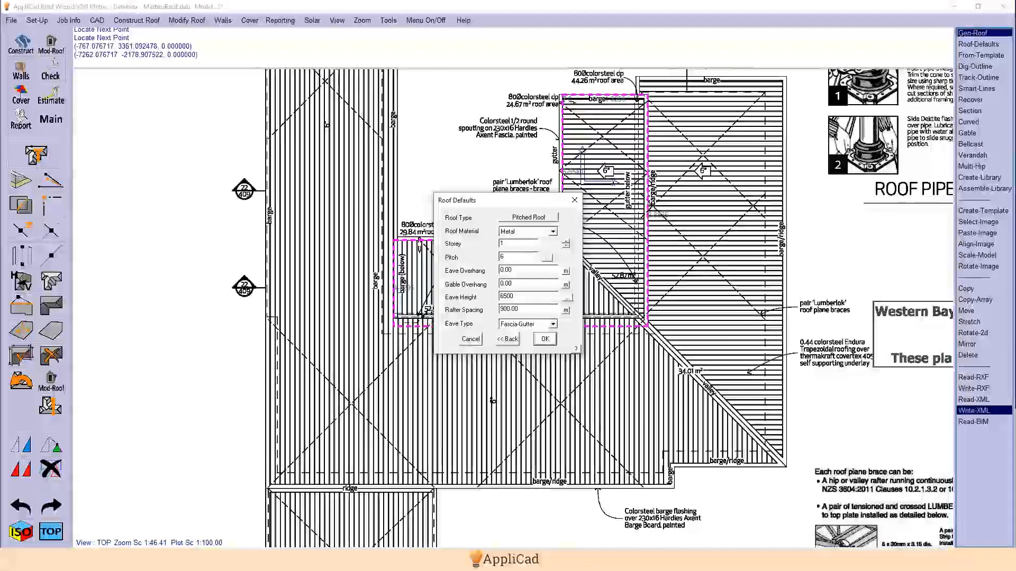
{"action": "left_click", "coordinate": [544, 340]}
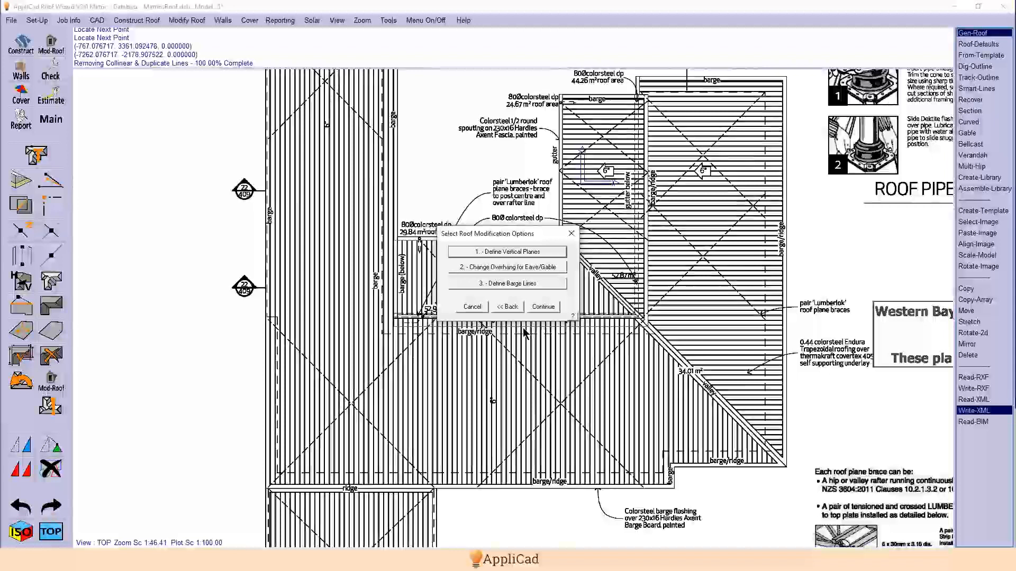
- Define four wall lines of the traced section as gable vertical planes and generate that roof section
{"action": "left_click", "coordinate": [543, 306]}
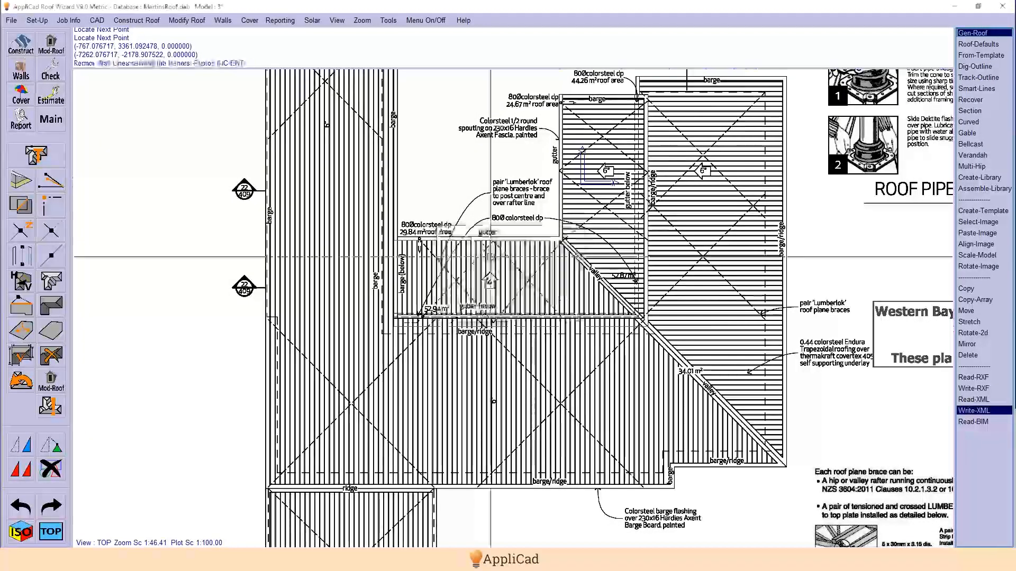
{"action": "left_click", "coordinate": [394, 272]}
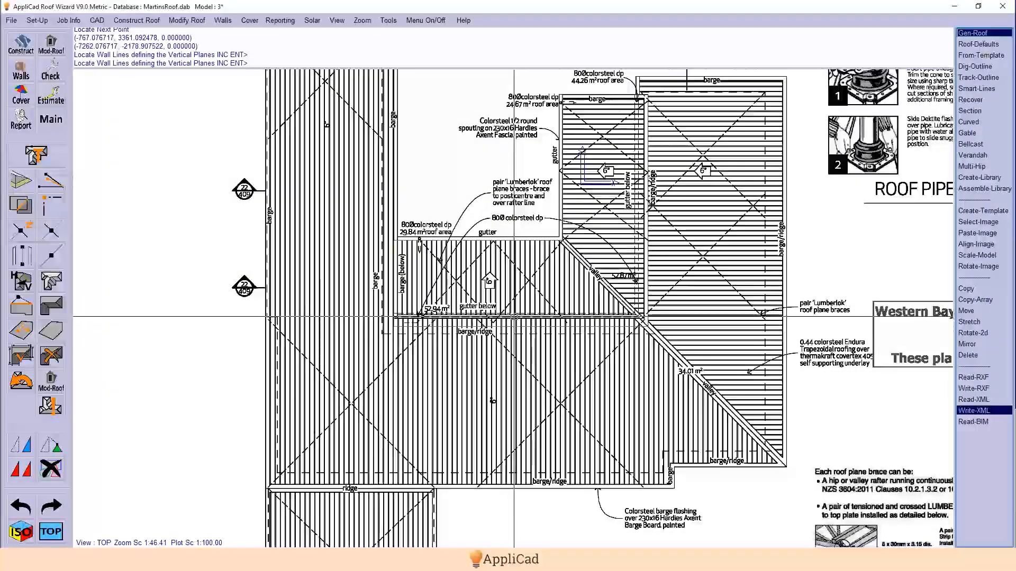
{"action": "left_click", "coordinate": [523, 326]}
{"action": "left_click", "coordinate": [645, 225]}
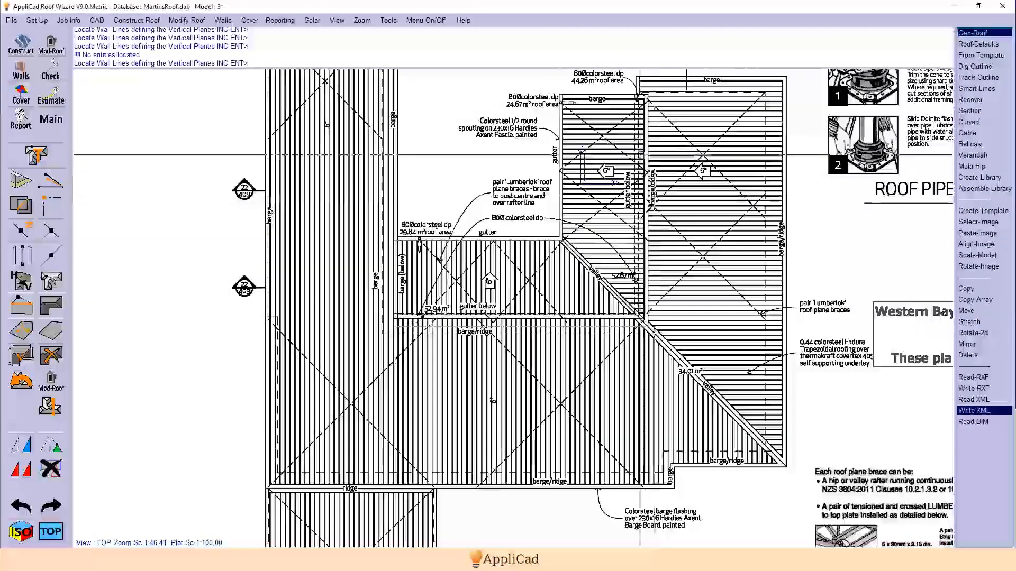
{"action": "left_click", "coordinate": [650, 151]}
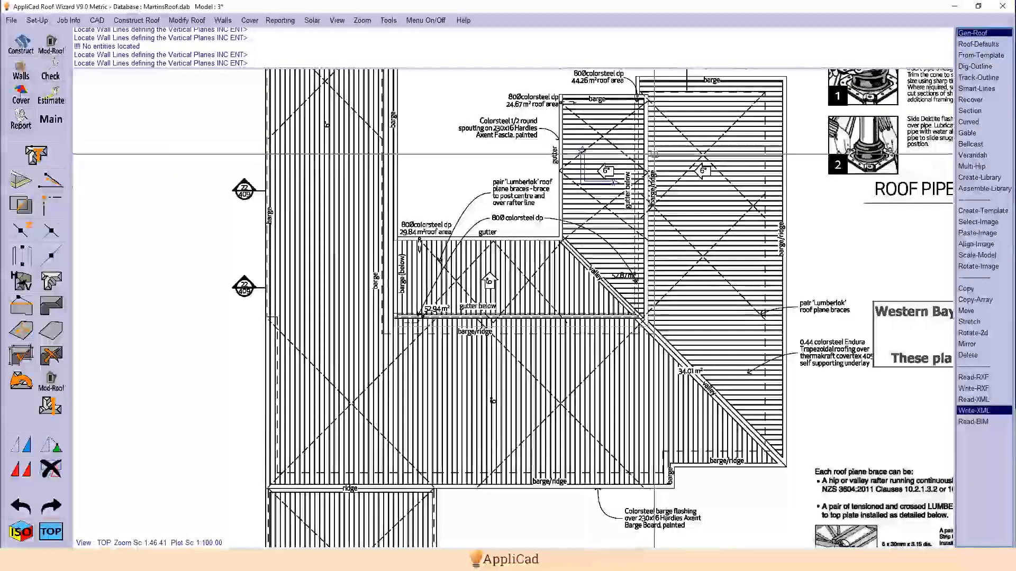
{"action": "left_click", "coordinate": [608, 145]}
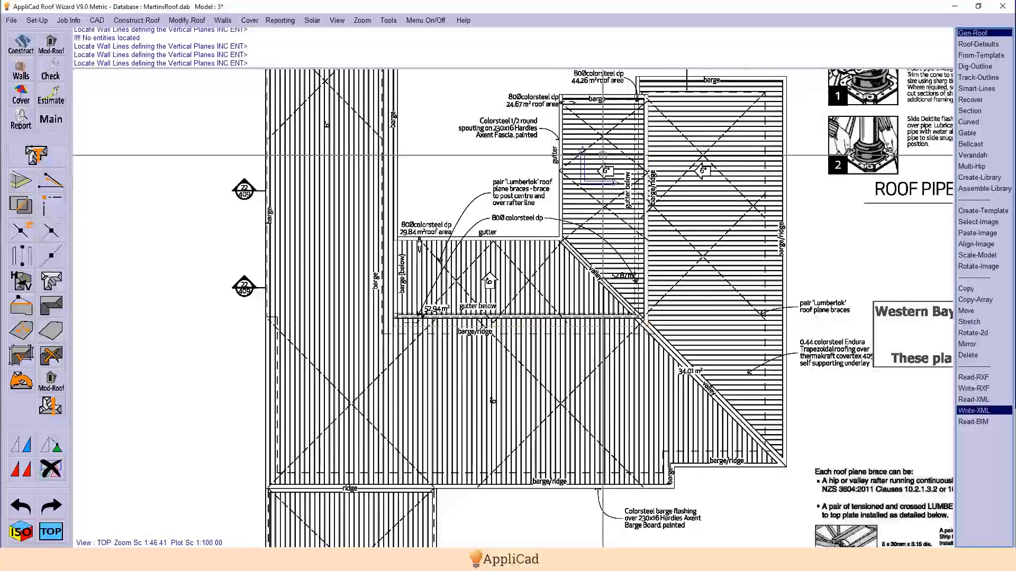
{"action": "right_click", "coordinate": [504, 151]}
{"action": "key", "text": "Return"}
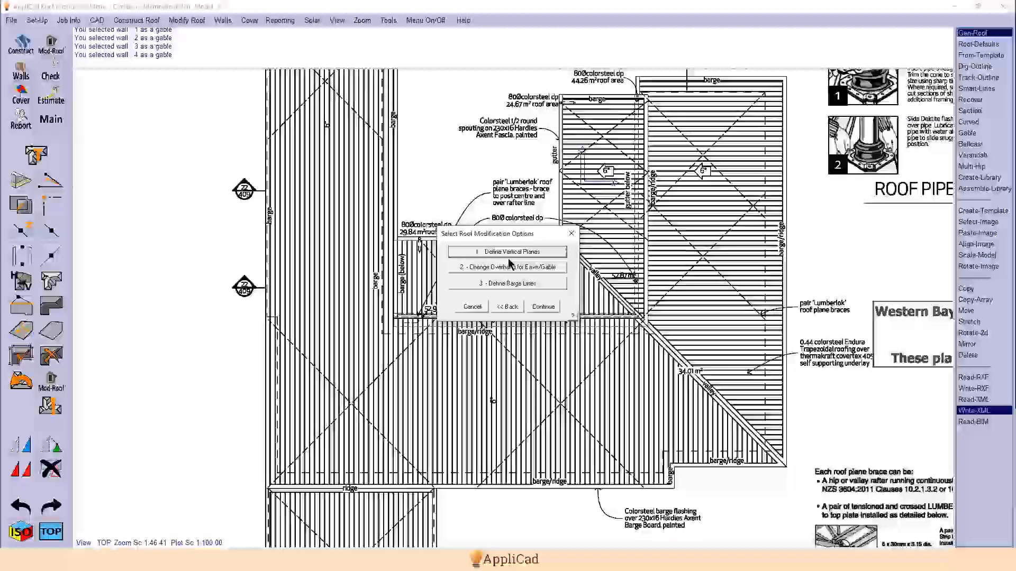
{"action": "left_click", "coordinate": [543, 307]}
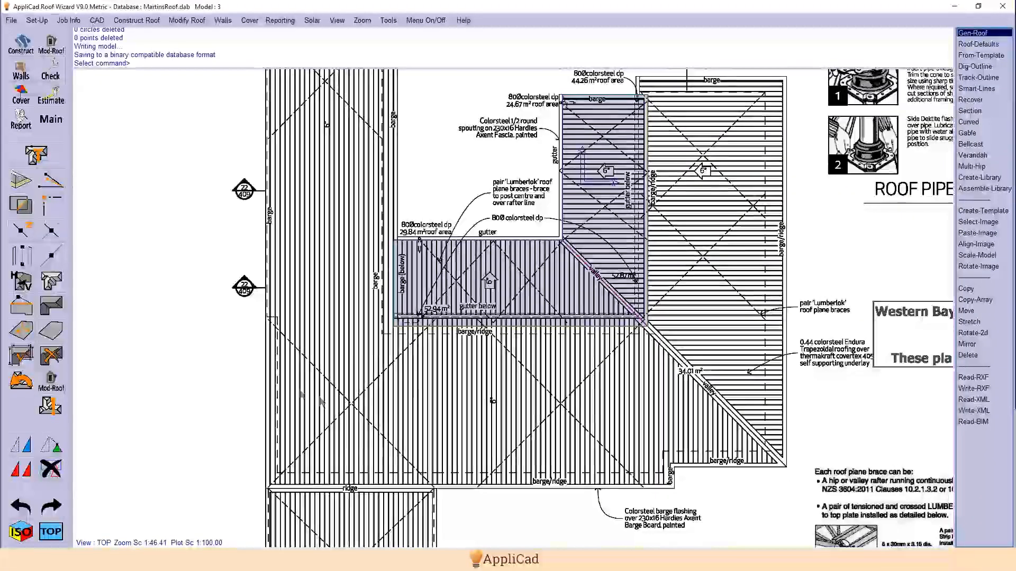
- Start a new Track-Outline over the main roof and accept the digitising snaps of 45° angles and 5.00 lengths
{"action": "scroll", "coordinate": [291, 389], "scroll_direction": "down", "scroll_amount": 1}
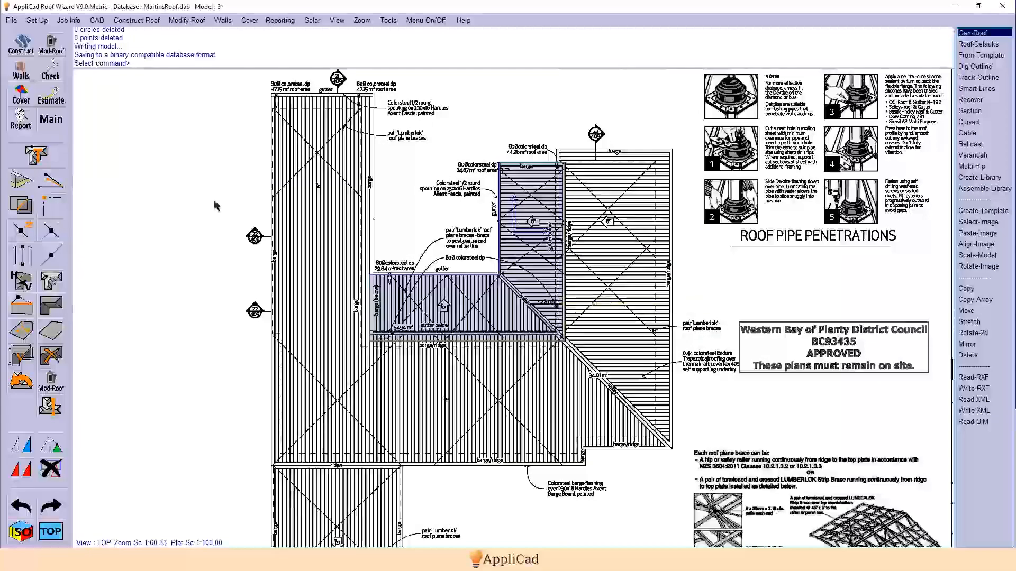
{"action": "left_click", "coordinate": [35, 155]}
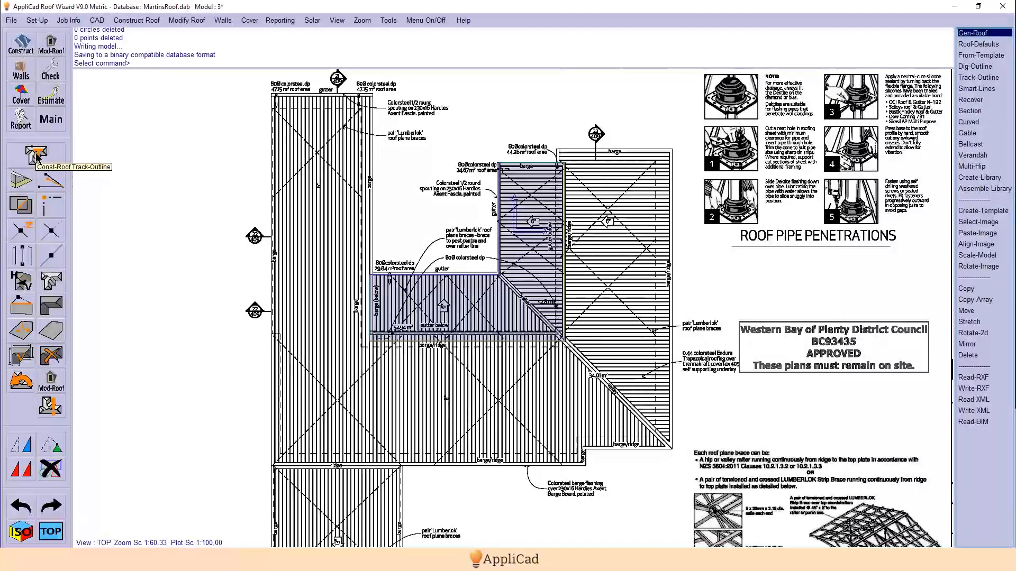
{"action": "left_click", "coordinate": [508, 293]}
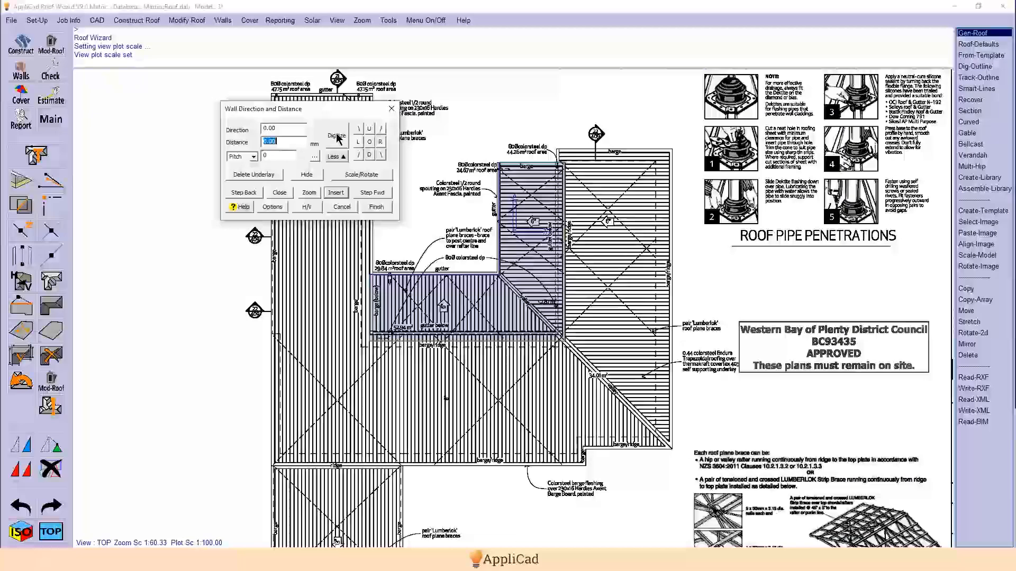
{"action": "left_click", "coordinate": [337, 136]}
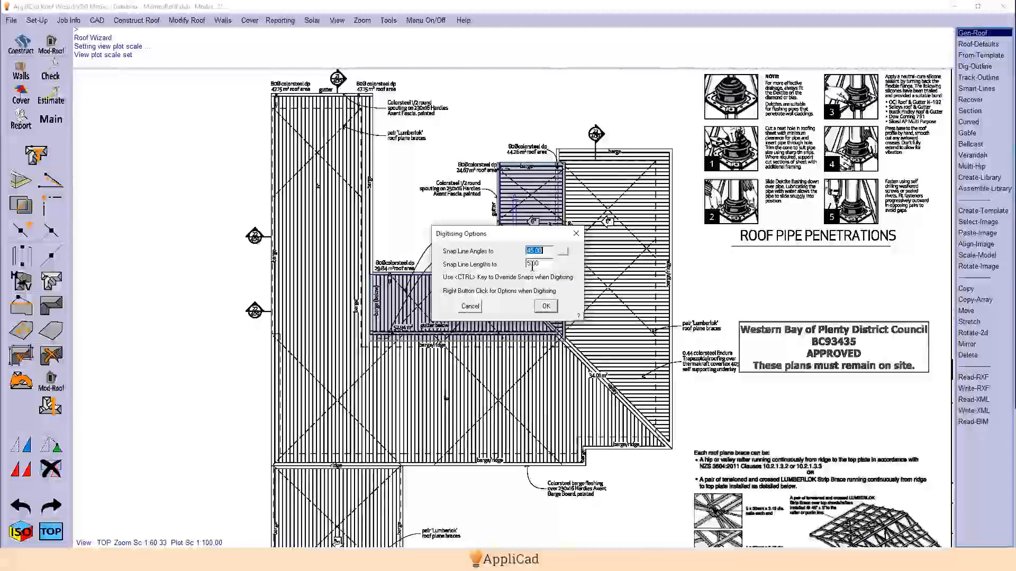
{"action": "left_click", "coordinate": [546, 306]}
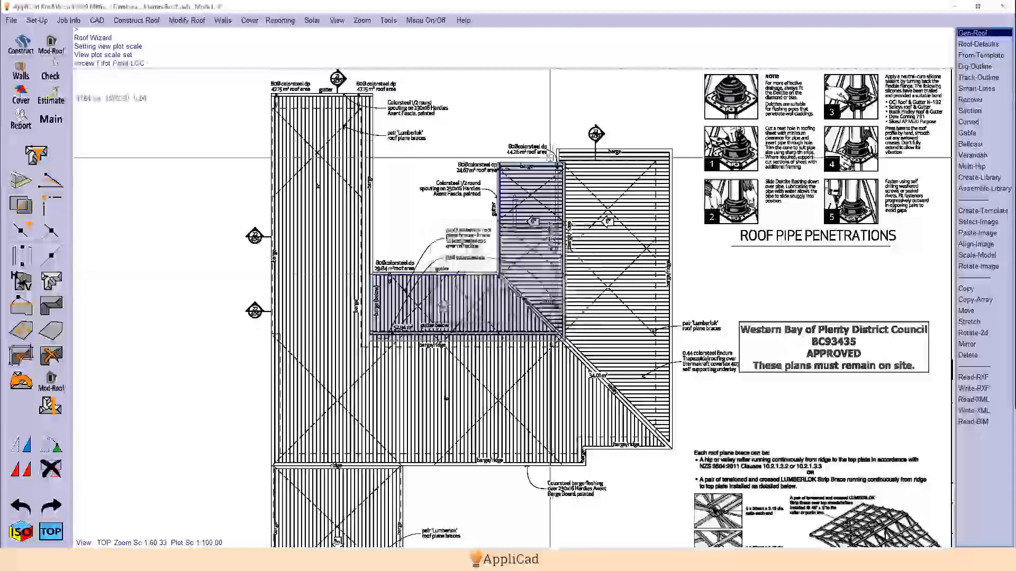
- Begin digitizing the main roof outline at the upper wing's top-left corner and pick its top-right corner
{"action": "scroll", "coordinate": [562, 153], "scroll_direction": "up", "scroll_amount": 5}
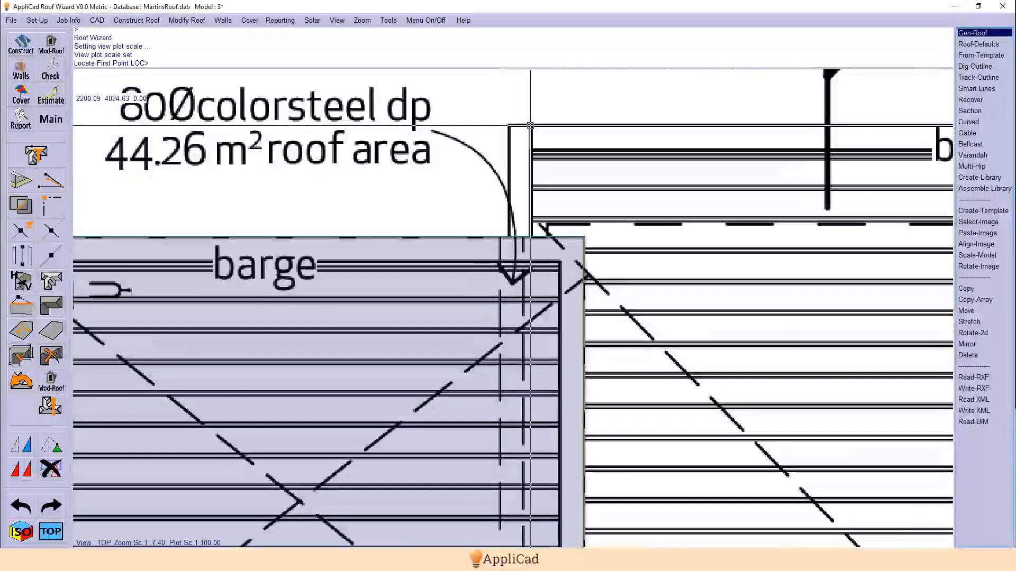
{"action": "left_click", "coordinate": [530, 126]}
{"action": "scroll", "coordinate": [244, 132], "scroll_direction": "down", "scroll_amount": 3}
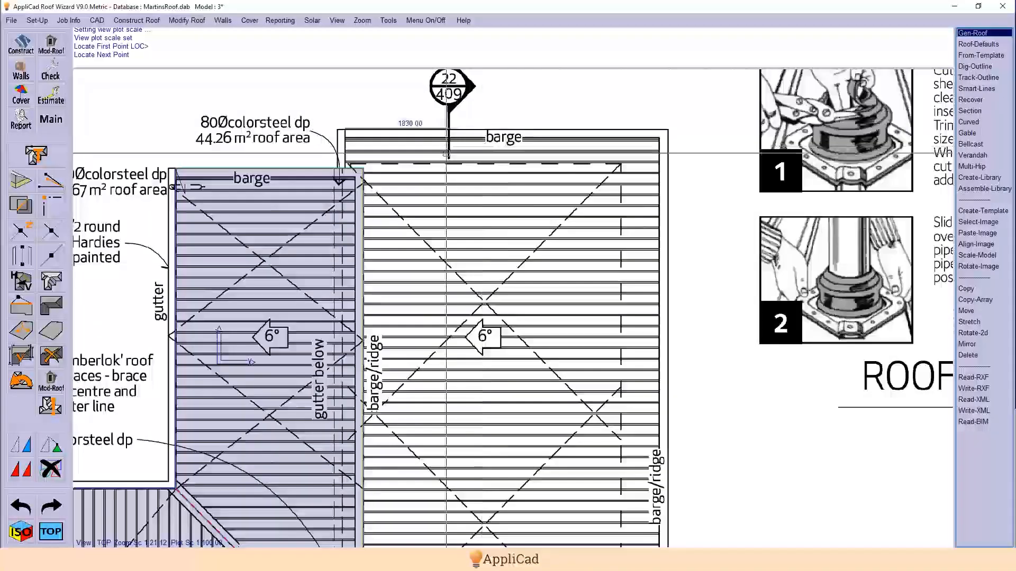
{"action": "scroll", "coordinate": [609, 156], "scroll_direction": "up", "scroll_amount": 1}
{"action": "scroll", "coordinate": [688, 124], "scroll_direction": "up", "scroll_amount": 3}
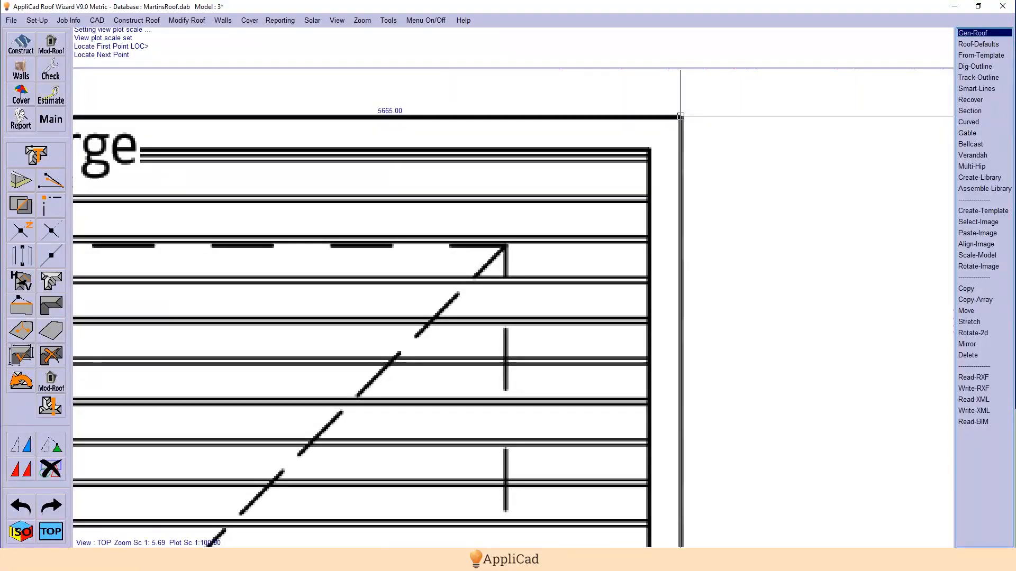
{"action": "left_click", "coordinate": [680, 115]}
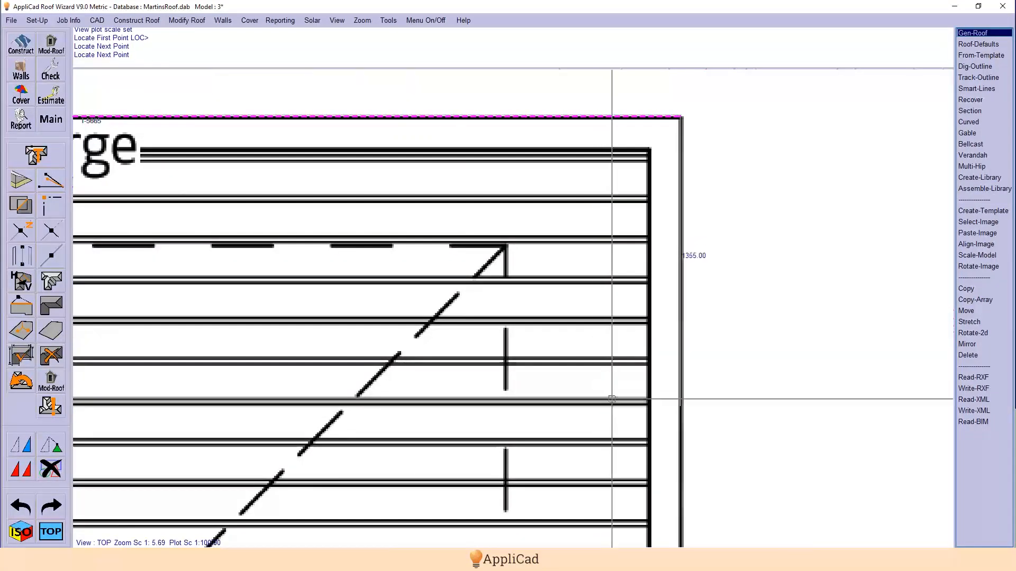
- Continue the outline down the right eave to the bottom-right corner and around the small step at the lower barge
{"action": "scroll", "coordinate": [594, 363], "scroll_direction": "down", "scroll_amount": 5}
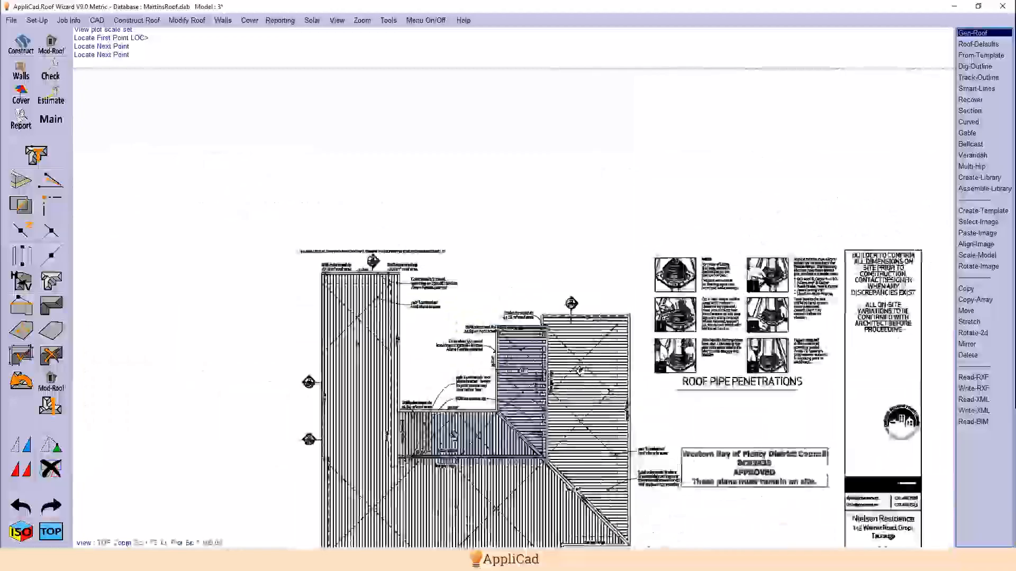
{"action": "scroll", "coordinate": [608, 508], "scroll_direction": "down", "scroll_amount": 1}
{"action": "scroll", "coordinate": [614, 529], "scroll_direction": "up", "scroll_amount": 2}
{"action": "scroll", "coordinate": [623, 534], "scroll_direction": "up", "scroll_amount": 6}
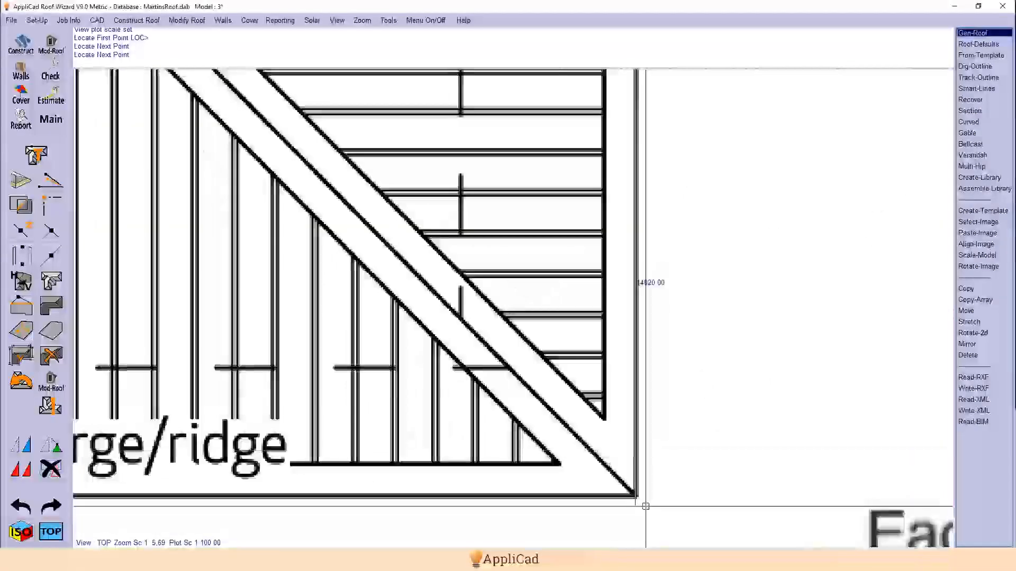
{"action": "left_click", "coordinate": [609, 468]}
{"action": "scroll", "coordinate": [608, 470], "scroll_direction": "down", "scroll_amount": 4}
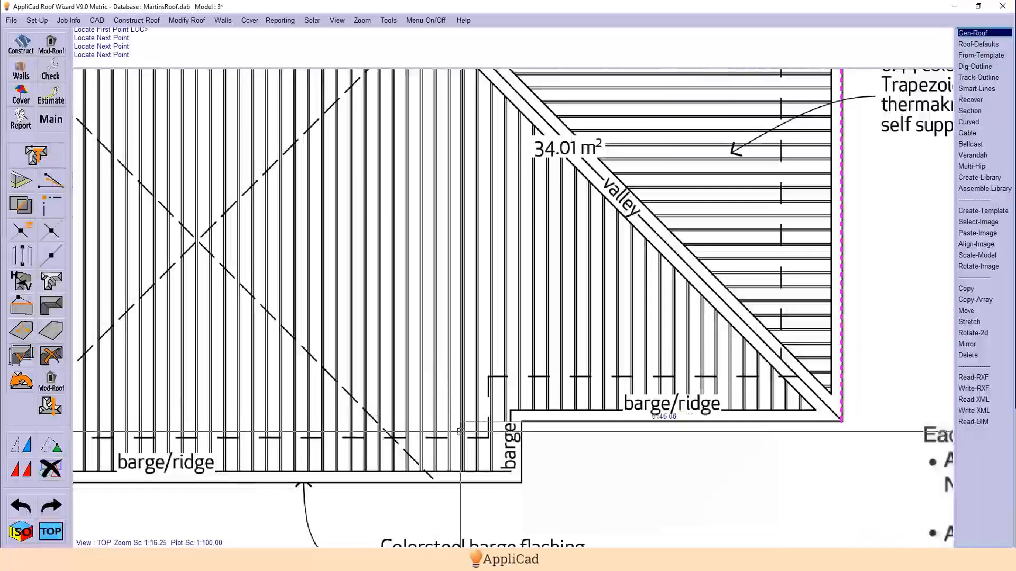
{"action": "scroll", "coordinate": [507, 423], "scroll_direction": "up", "scroll_amount": 2}
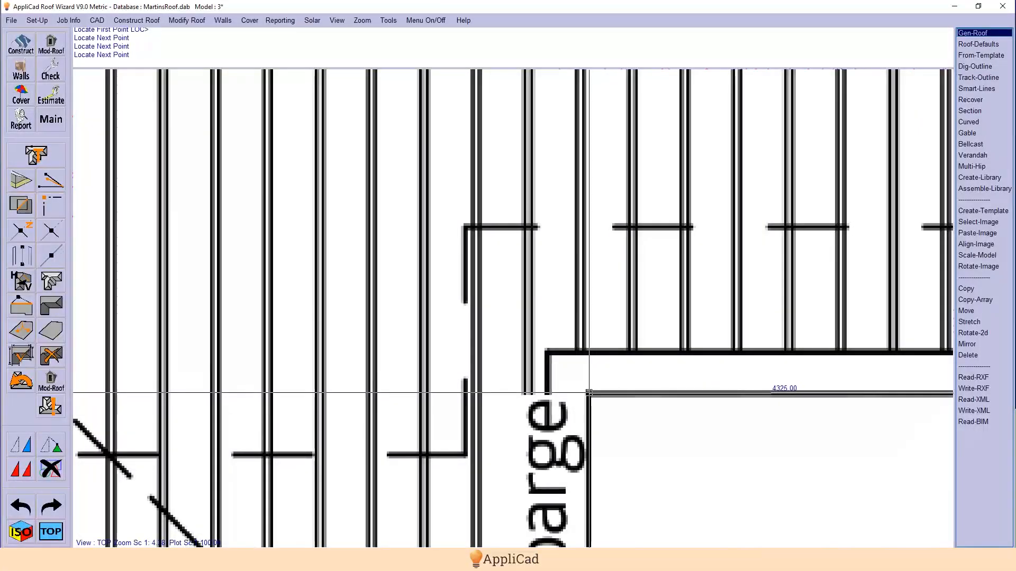
{"action": "left_click", "coordinate": [589, 393]}
{"action": "scroll", "coordinate": [589, 393], "scroll_direction": "down", "scroll_amount": 3}
{"action": "scroll", "coordinate": [632, 408], "scroll_direction": "up", "scroll_amount": 3}
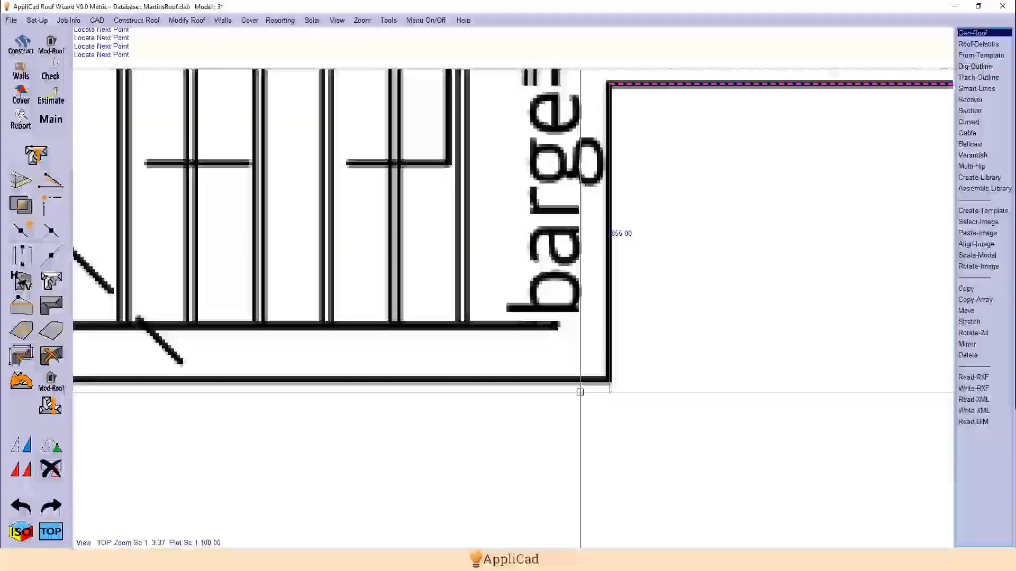
{"action": "left_click", "coordinate": [610, 380]}
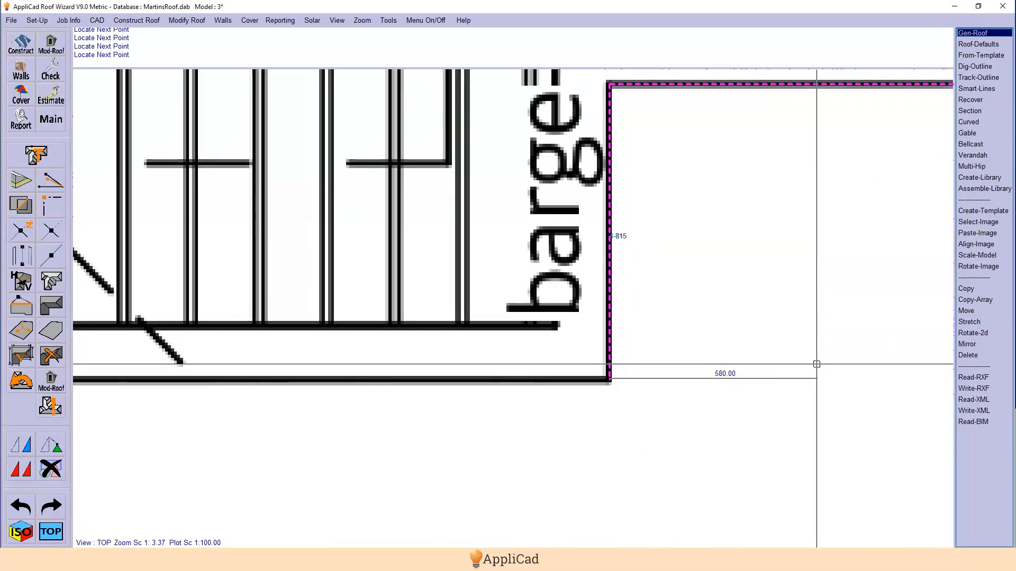
- Pick the outline corner at the left end of the lower ridge line
{"action": "scroll", "coordinate": [841, 363], "scroll_direction": "down", "scroll_amount": 4}
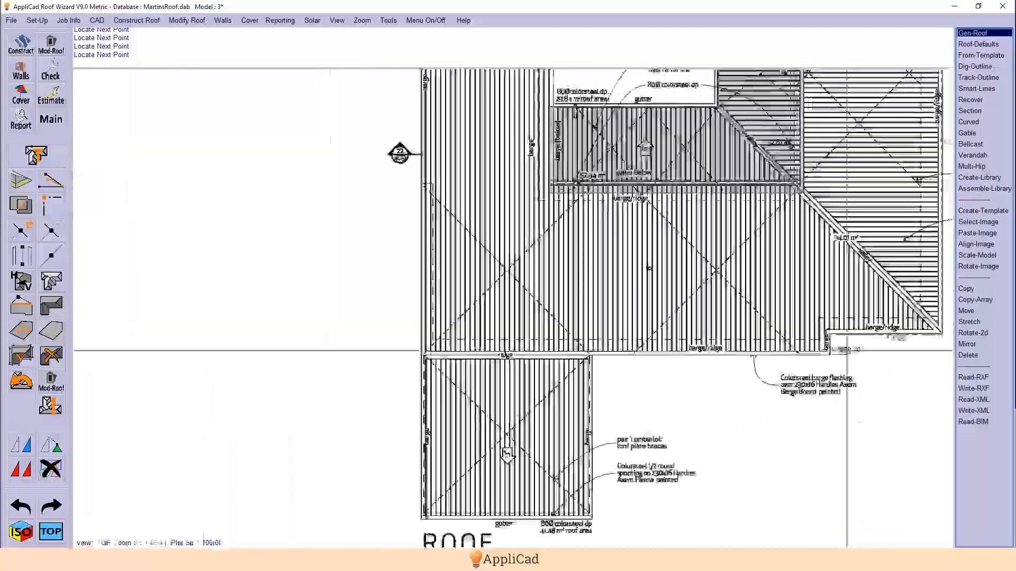
{"action": "scroll", "coordinate": [432, 318], "scroll_direction": "up", "scroll_amount": 5}
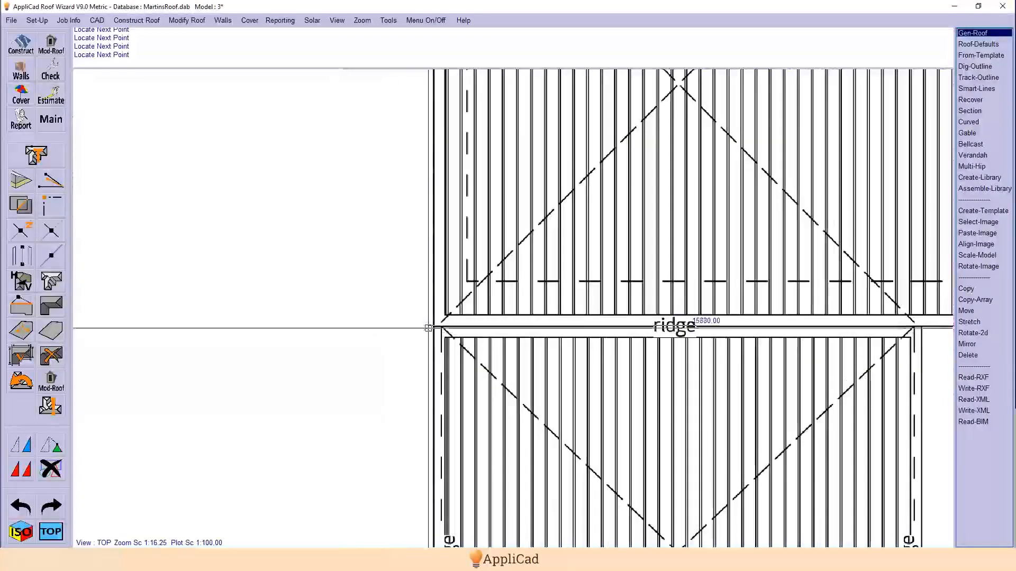
{"action": "scroll", "coordinate": [432, 318], "scroll_direction": "up", "scroll_amount": 3}
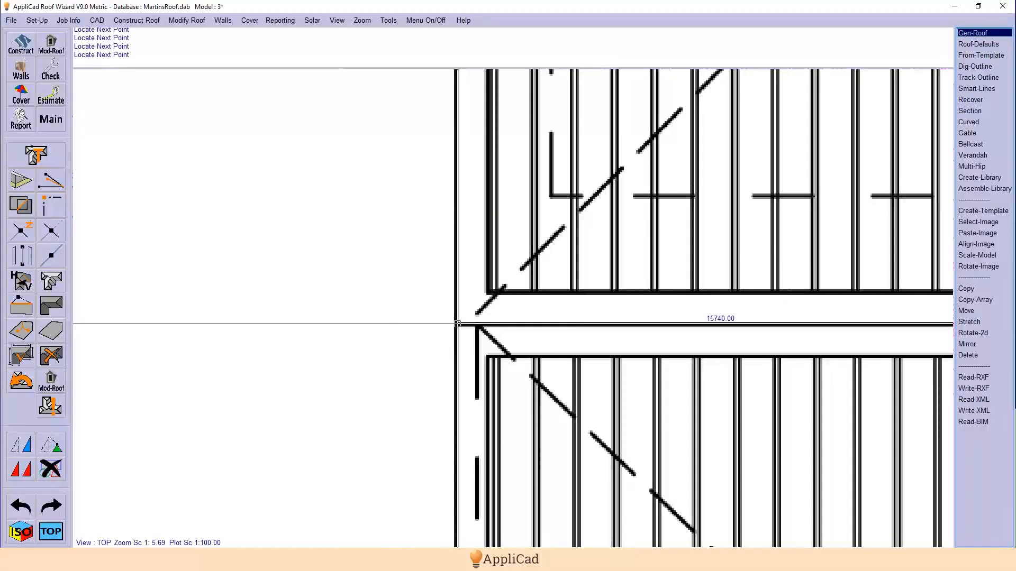
{"action": "left_click", "coordinate": [456, 324]}
{"action": "scroll", "coordinate": [404, 418], "scroll_direction": "down", "scroll_amount": 6}
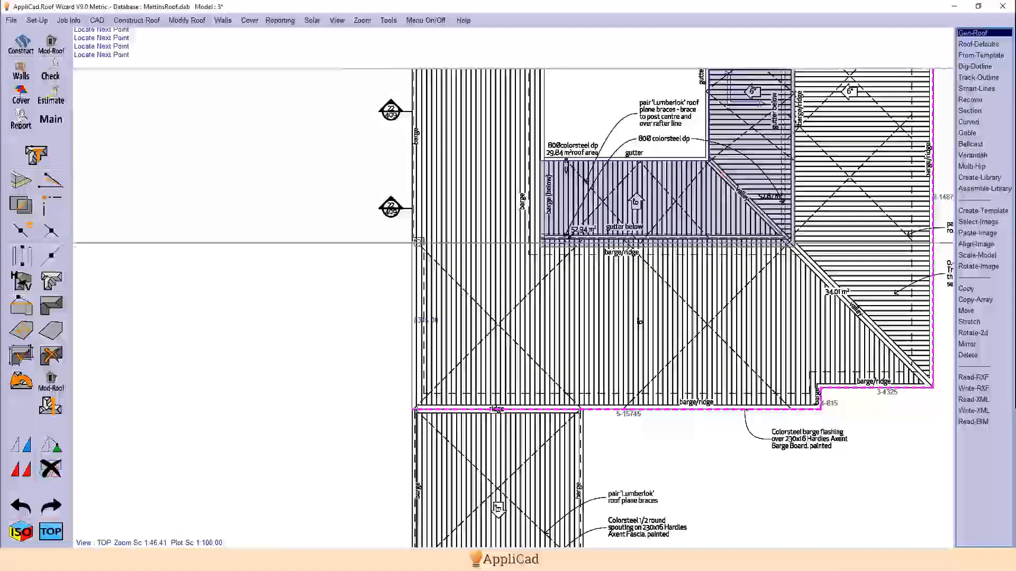
{"action": "scroll", "coordinate": [415, 263], "scroll_direction": "down", "scroll_amount": 2}
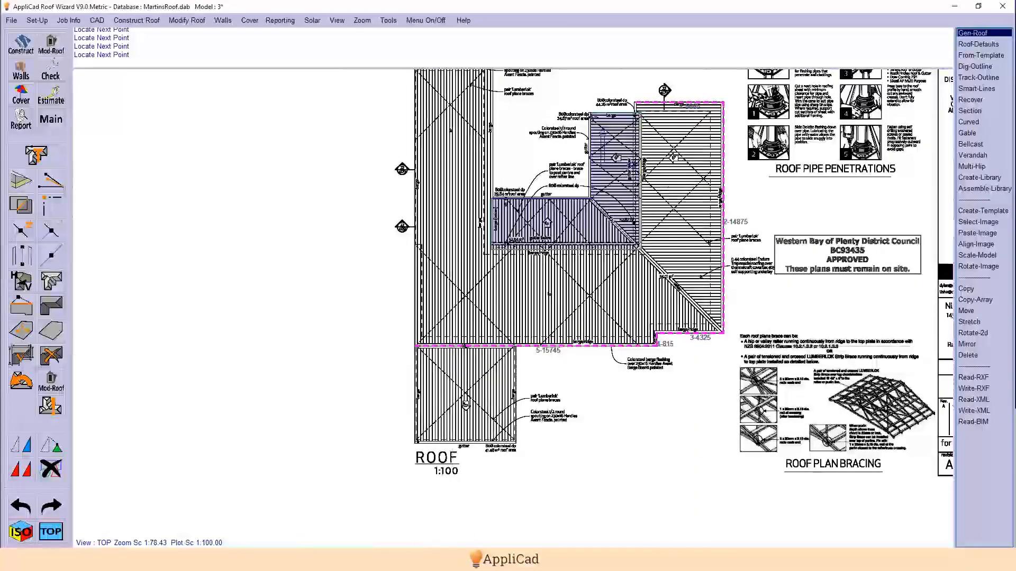
- Enter the next outline segment as 6480 mm upward
{"action": "type", "text": "u6480"}
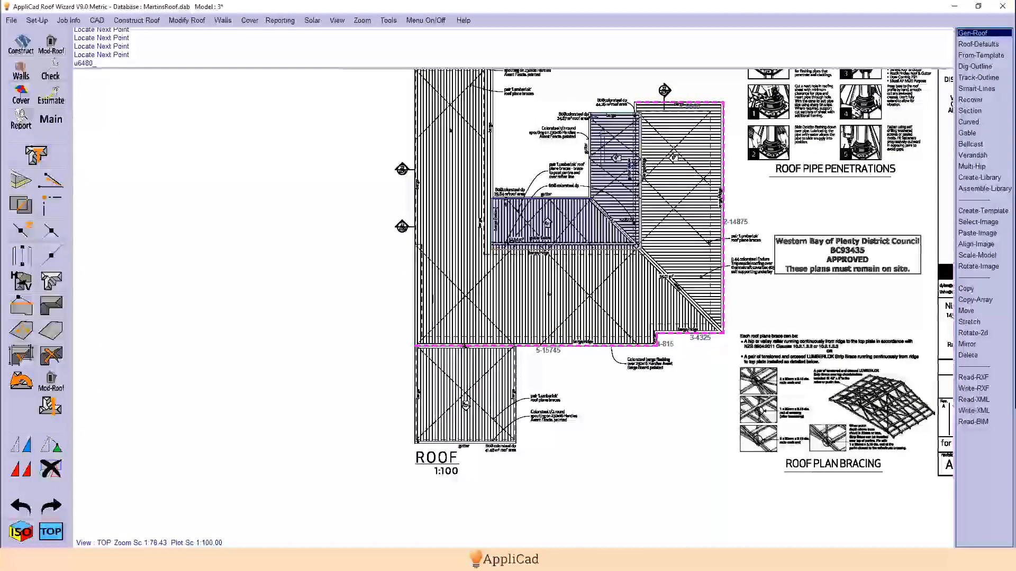
{"action": "key", "text": "Return"}
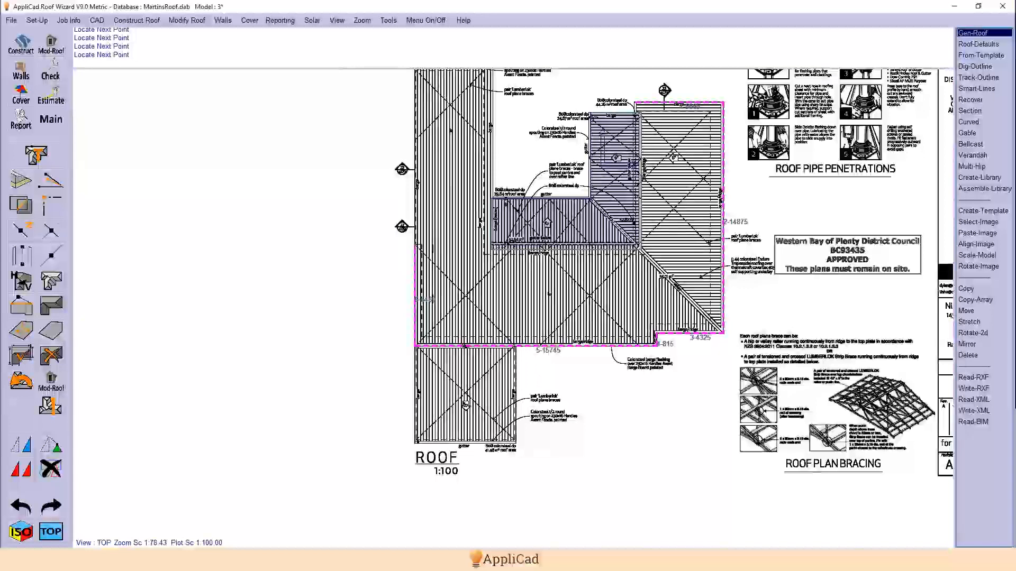
- Close the outline and set the roof defaults' eave height to 6000
{"action": "right_click", "coordinate": [447, 260]}
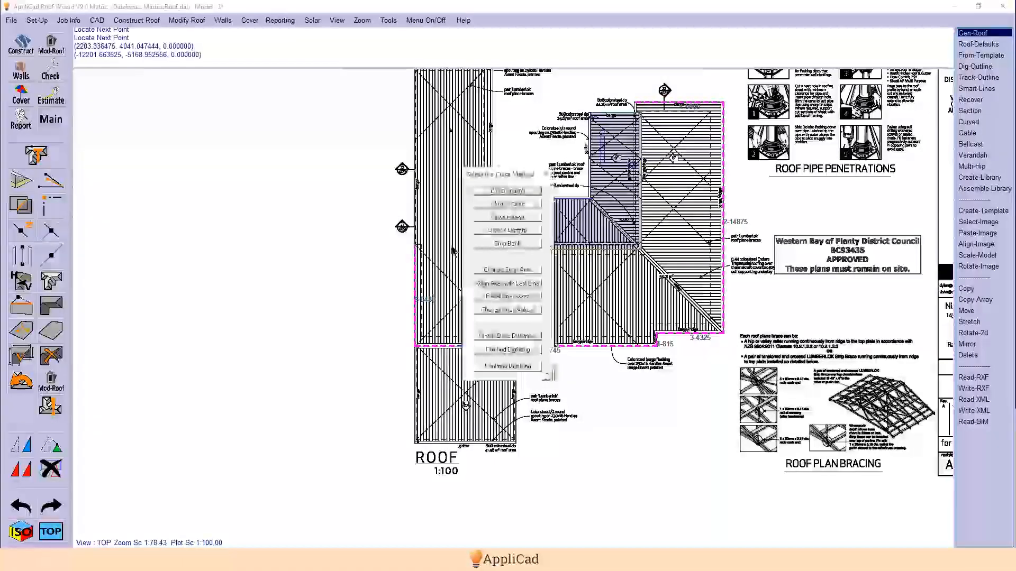
{"action": "left_click", "coordinate": [505, 205]}
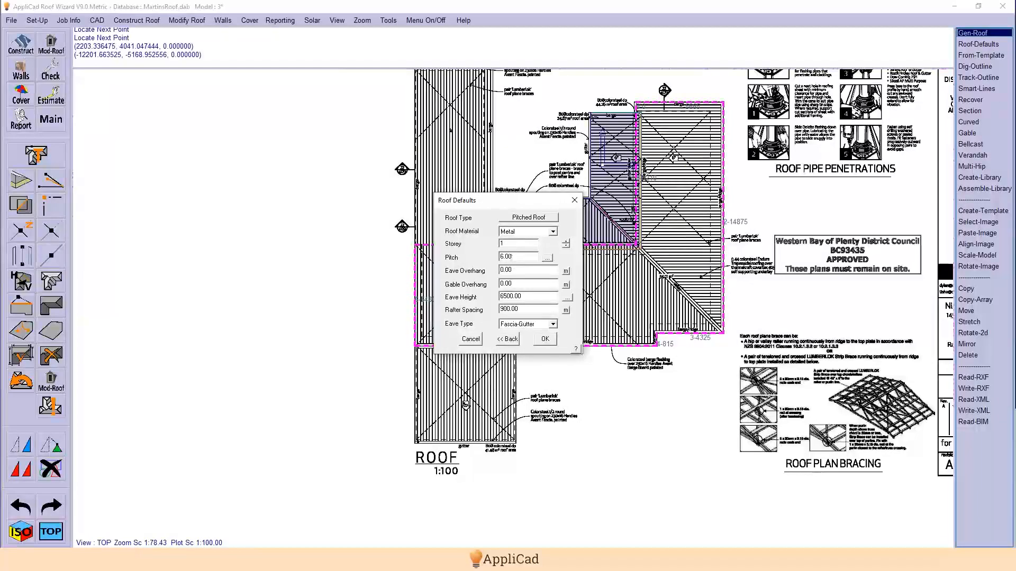
{"action": "scroll", "coordinate": [685, 162], "scroll_direction": "up", "scroll_amount": 2}
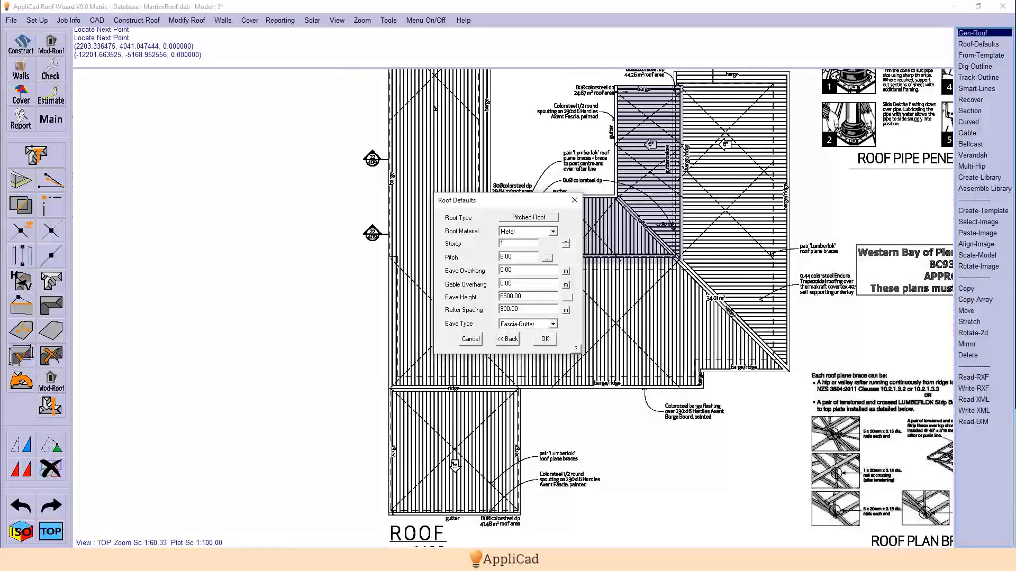
{"action": "scroll", "coordinate": [709, 157], "scroll_direction": "up", "scroll_amount": 2}
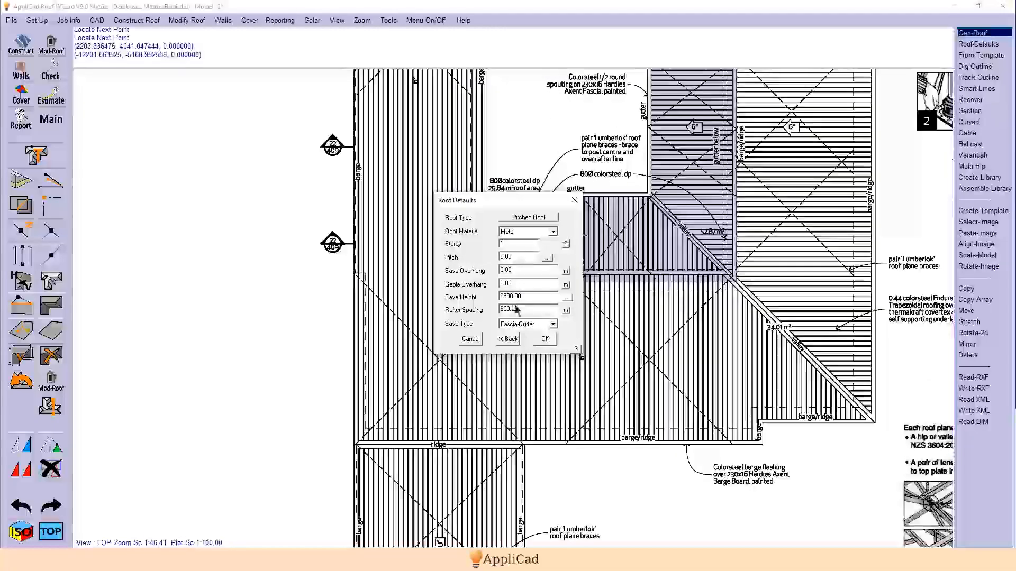
{"action": "double_click", "coordinate": [526, 297]}
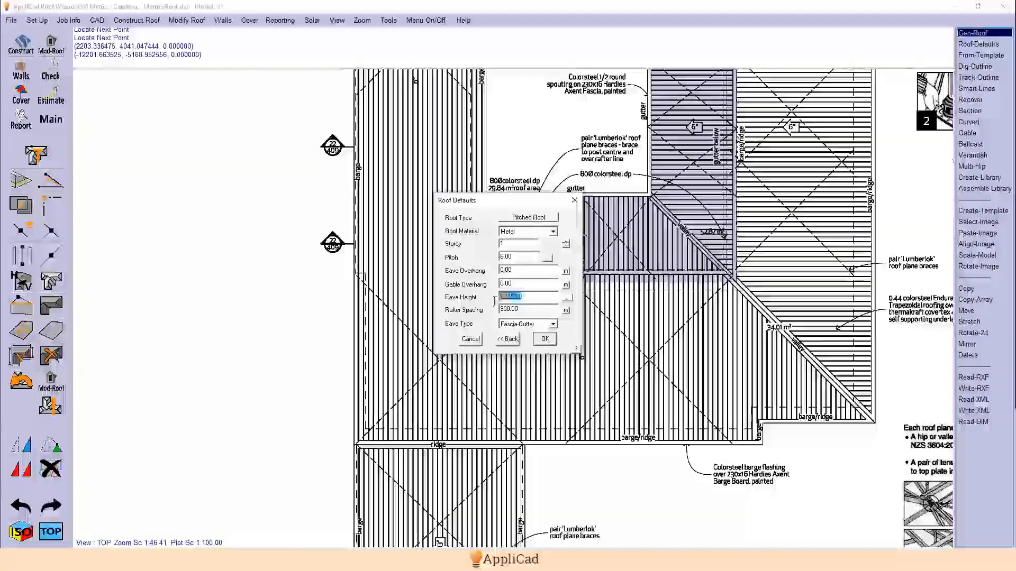
{"action": "type", "text": "6000"}
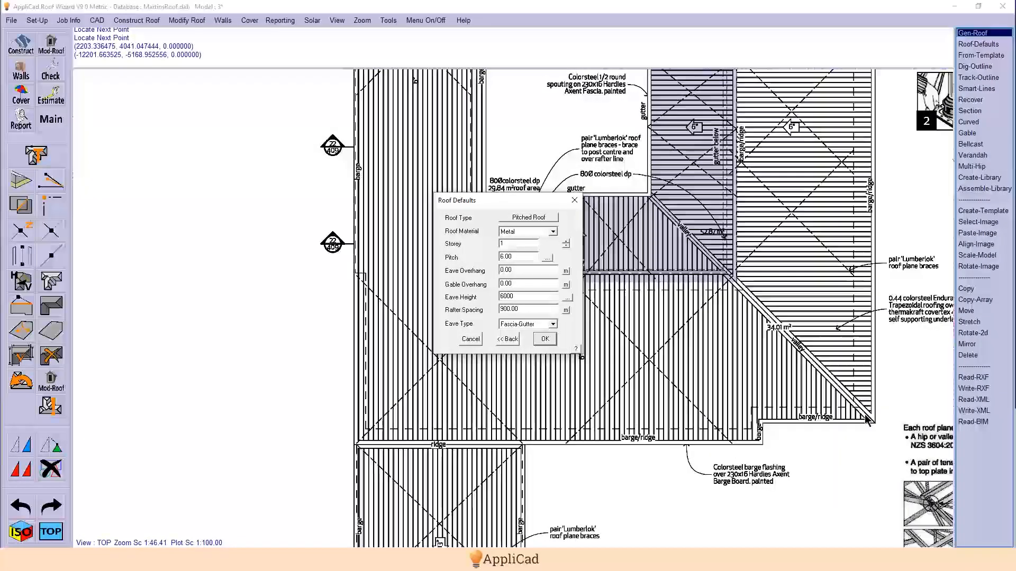
{"action": "left_click", "coordinate": [546, 340]}
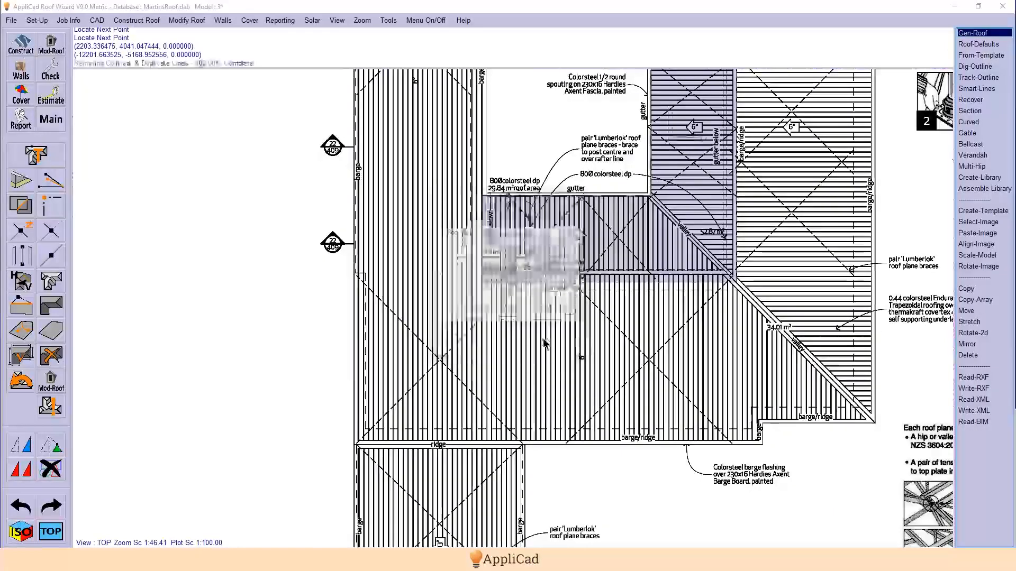
- Pick the wall lines defining the vertical planes between the roof sections and accept them to generate the roof
{"action": "left_click", "coordinate": [513, 253]}
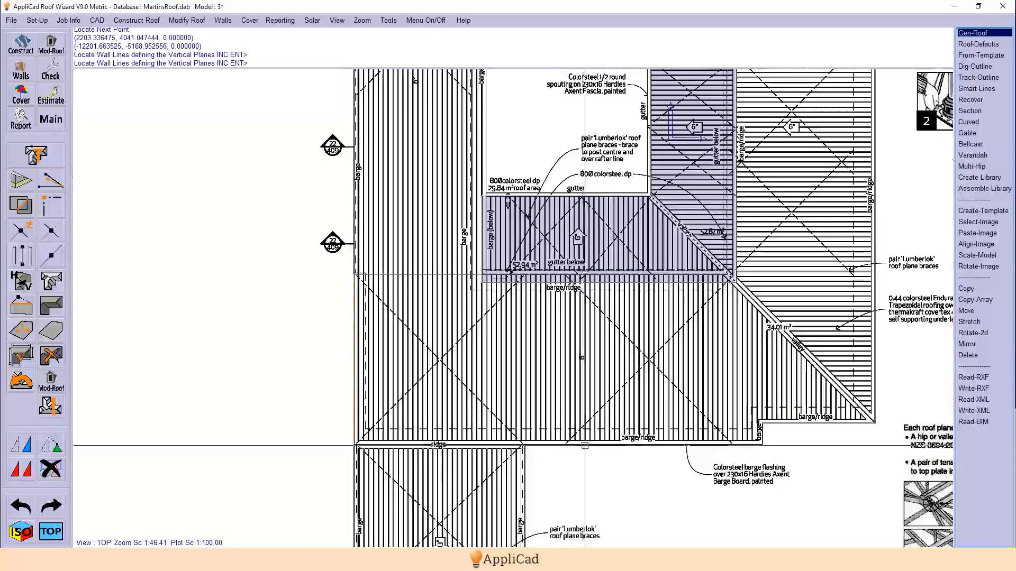
{"action": "left_click", "coordinate": [583, 445]}
{"action": "left_click", "coordinate": [762, 434]}
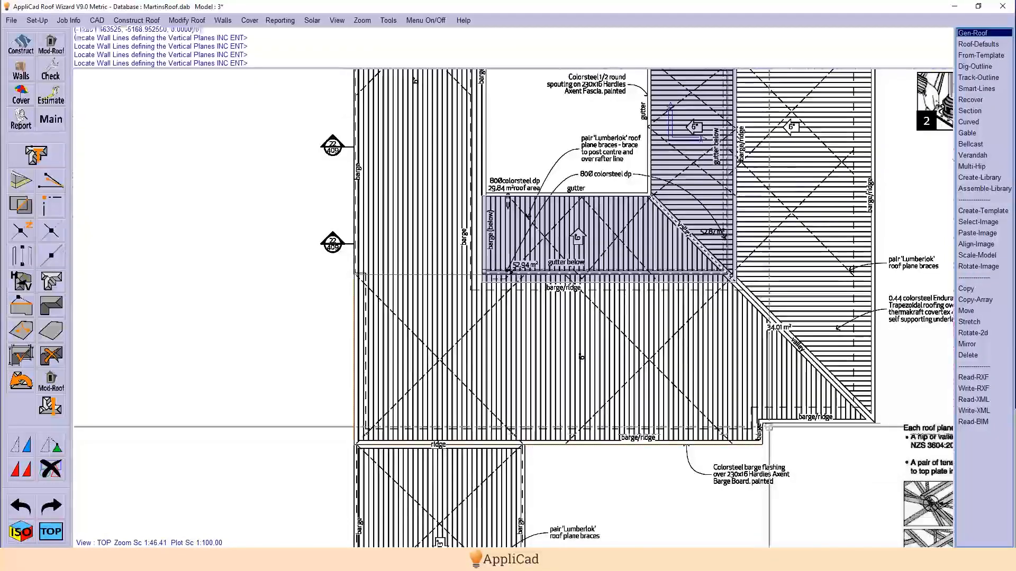
{"action": "left_click", "coordinate": [774, 422]}
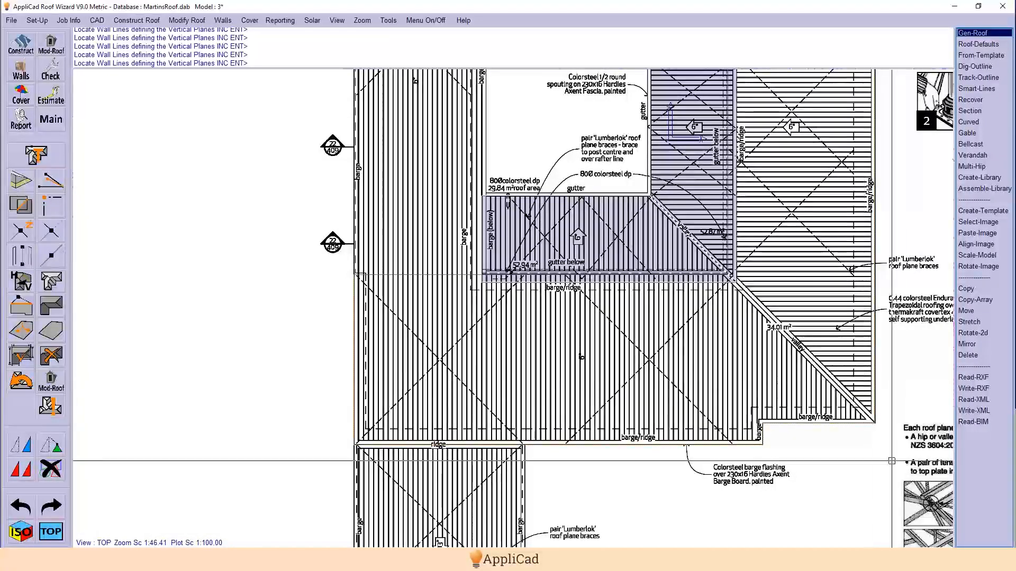
{"action": "scroll", "coordinate": [881, 464], "scroll_direction": "down", "scroll_amount": 2}
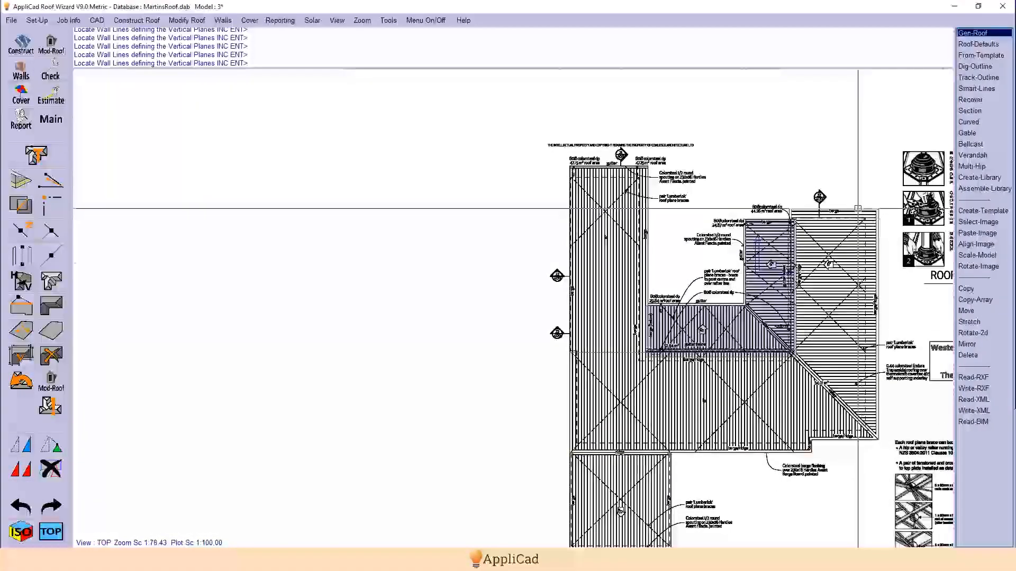
{"action": "right_click", "coordinate": [499, 262]}
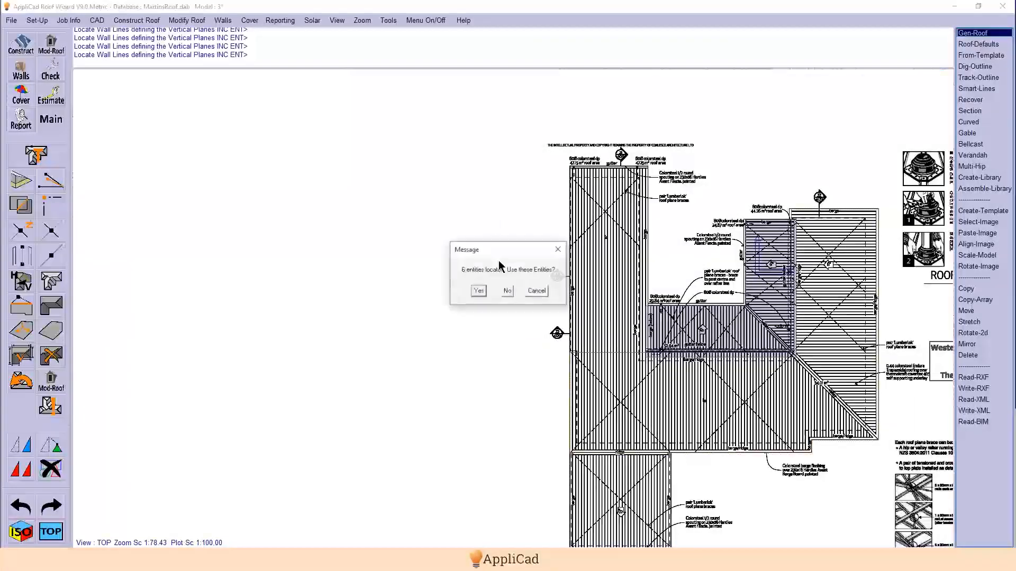
{"action": "left_click", "coordinate": [478, 291]}
{"action": "left_click", "coordinate": [543, 304]}
{"action": "right_click", "coordinate": [383, 344]}
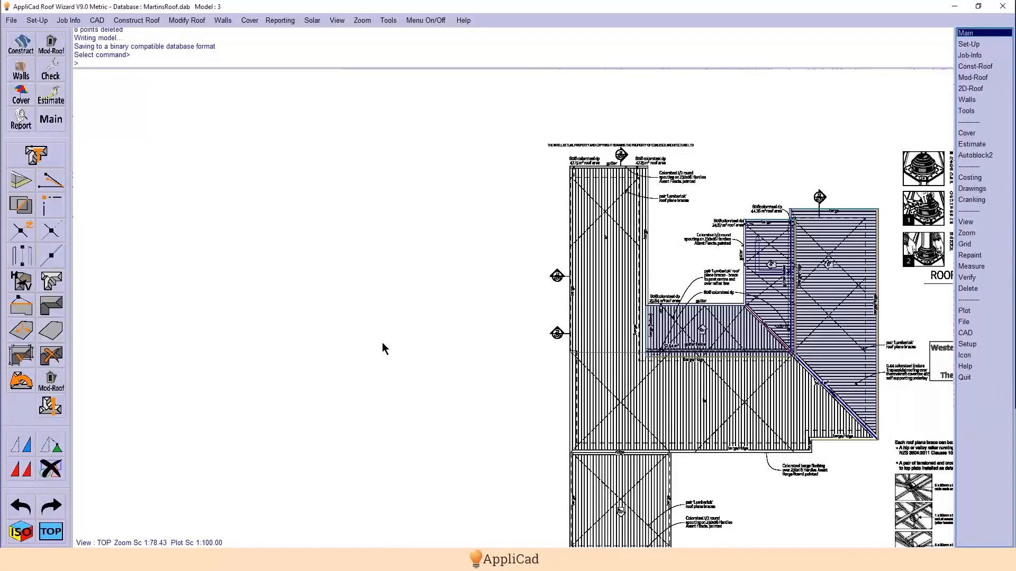
- Switch to the isometric view and copy the top-left end line down to the corner at the small step
{"action": "left_click", "coordinate": [21, 533]}
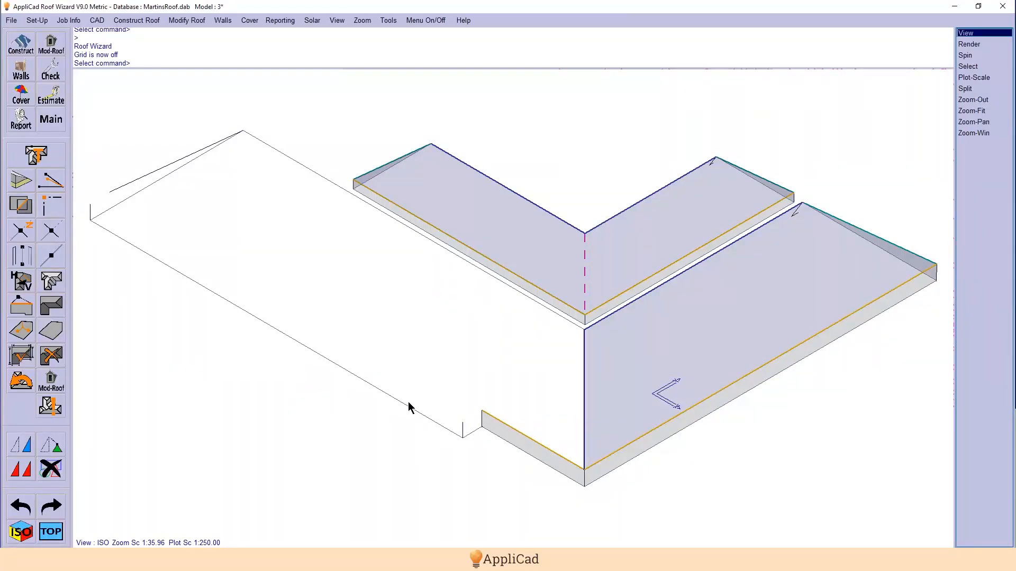
{"action": "right_click", "coordinate": [266, 358]}
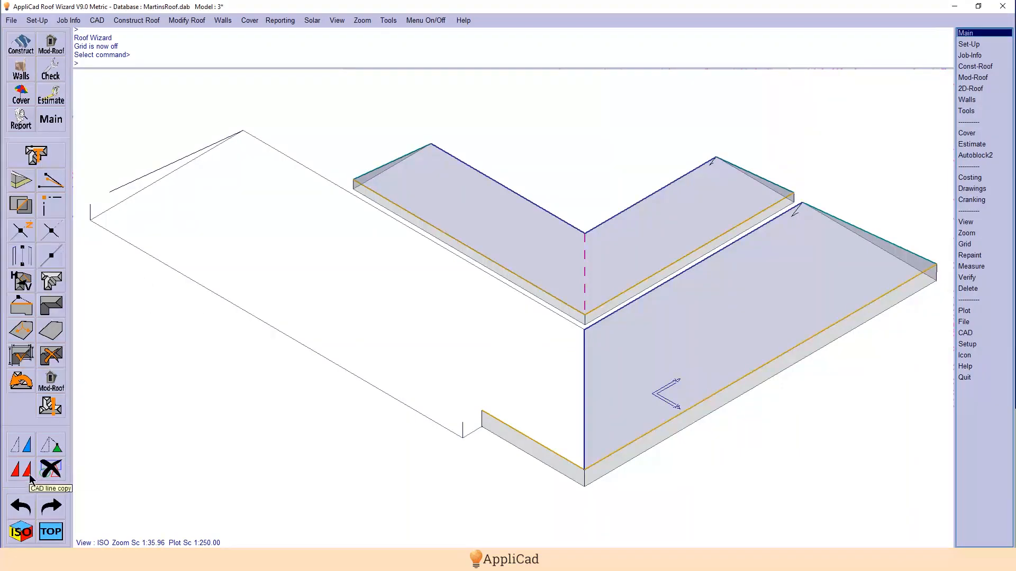
{"action": "left_click", "coordinate": [218, 131]}
{"action": "left_click", "coordinate": [206, 148]}
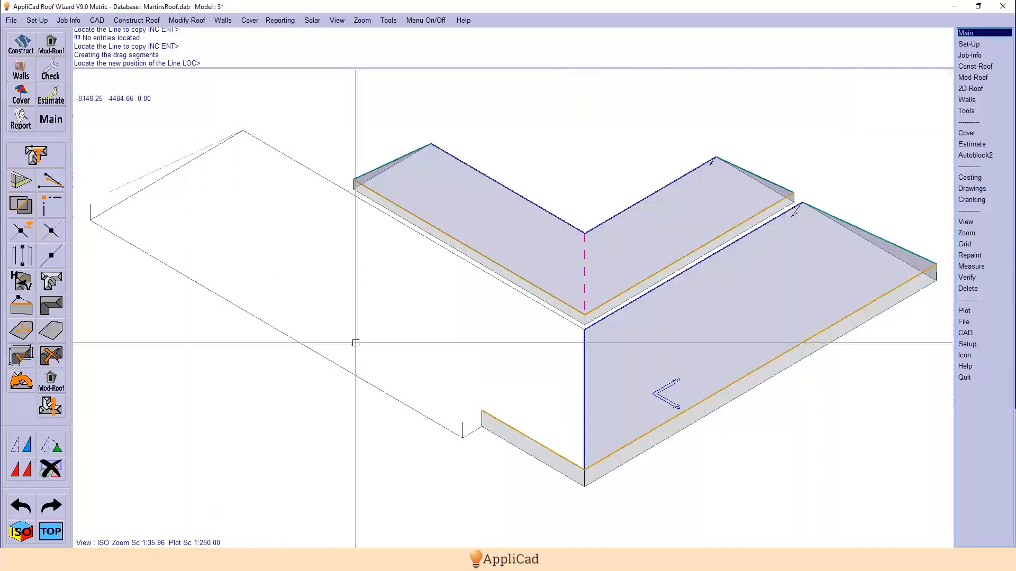
{"action": "middle_click", "coordinate": [480, 411]}
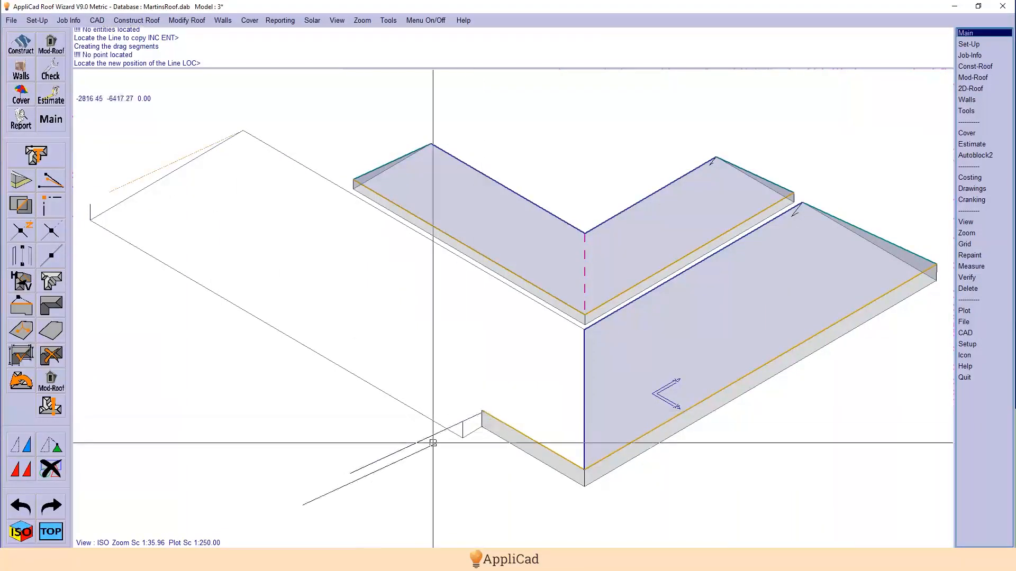
{"action": "scroll", "coordinate": [501, 439], "scroll_direction": "up", "scroll_amount": 4}
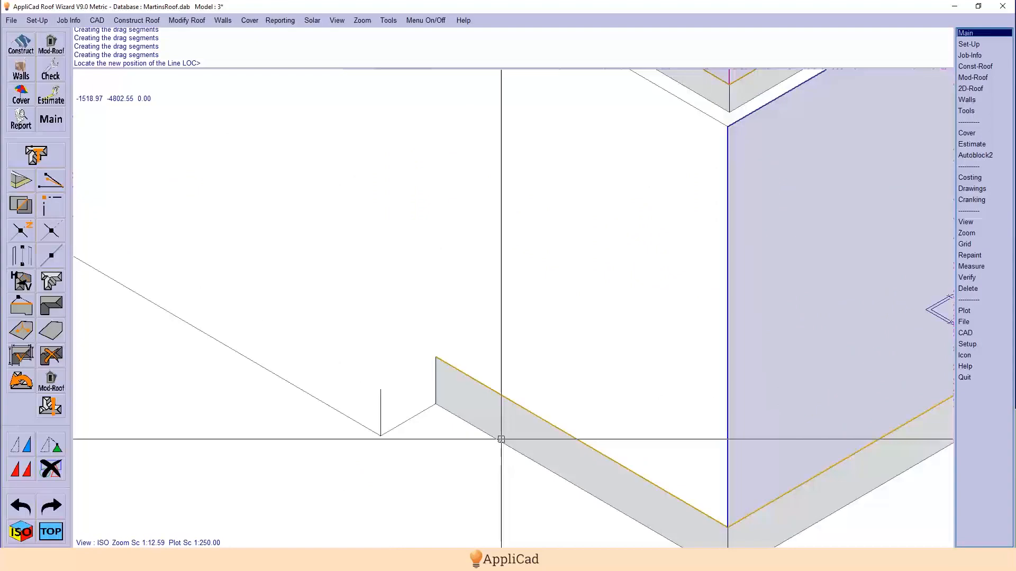
{"action": "scroll", "coordinate": [492, 416], "scroll_direction": "down", "scroll_amount": 1}
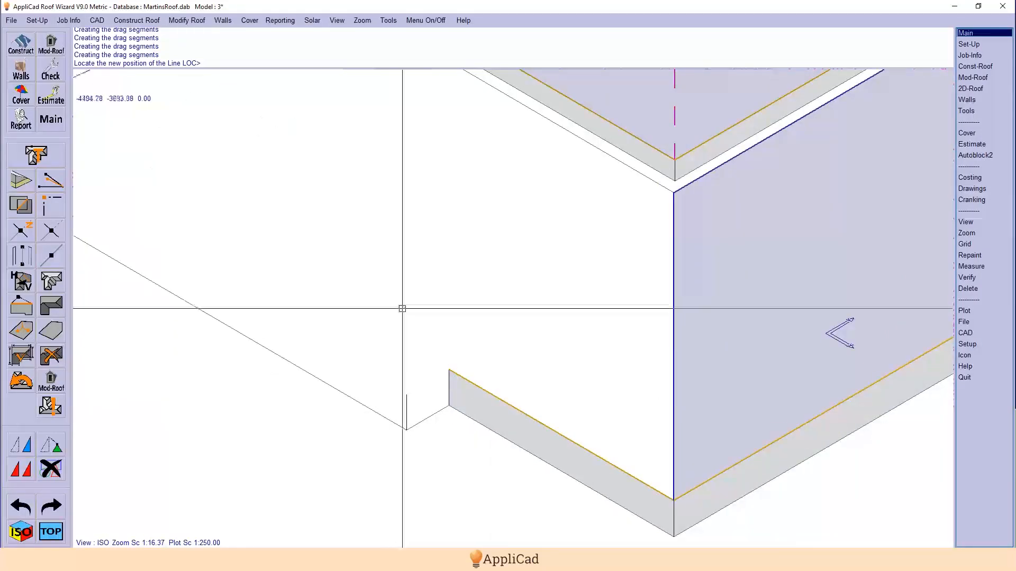
{"action": "scroll", "coordinate": [582, 370], "scroll_direction": "down", "scroll_amount": 2}
{"action": "left_click", "coordinate": [504, 371]}
{"action": "right_click", "coordinate": [667, 276]}
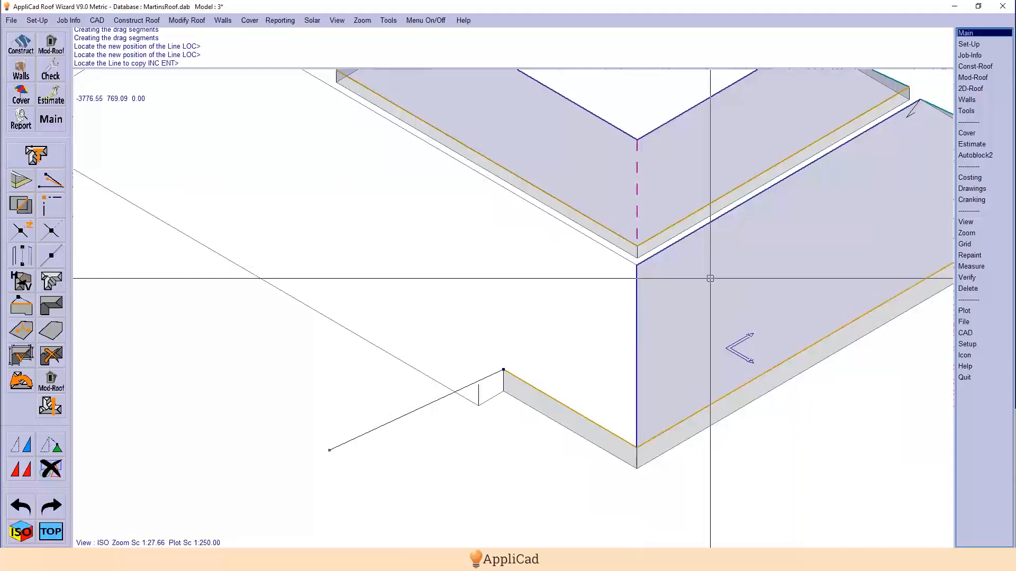
{"action": "right_click", "coordinate": [678, 278]}
{"action": "scroll", "coordinate": [707, 284], "scroll_direction": "down", "scroll_amount": 2}
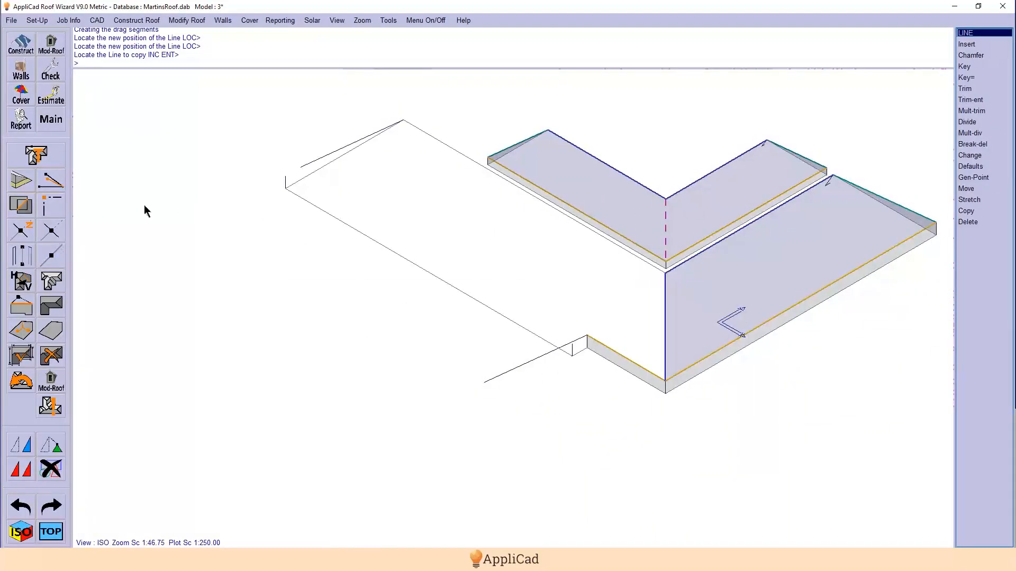
- Trim the copied line and the outline lines so they meet at the lower-left section's corners
{"action": "left_click", "coordinate": [47, 206]}
{"action": "left_click", "coordinate": [303, 167]}
{"action": "left_click", "coordinate": [285, 178]}
{"action": "left_click", "coordinate": [490, 381]}
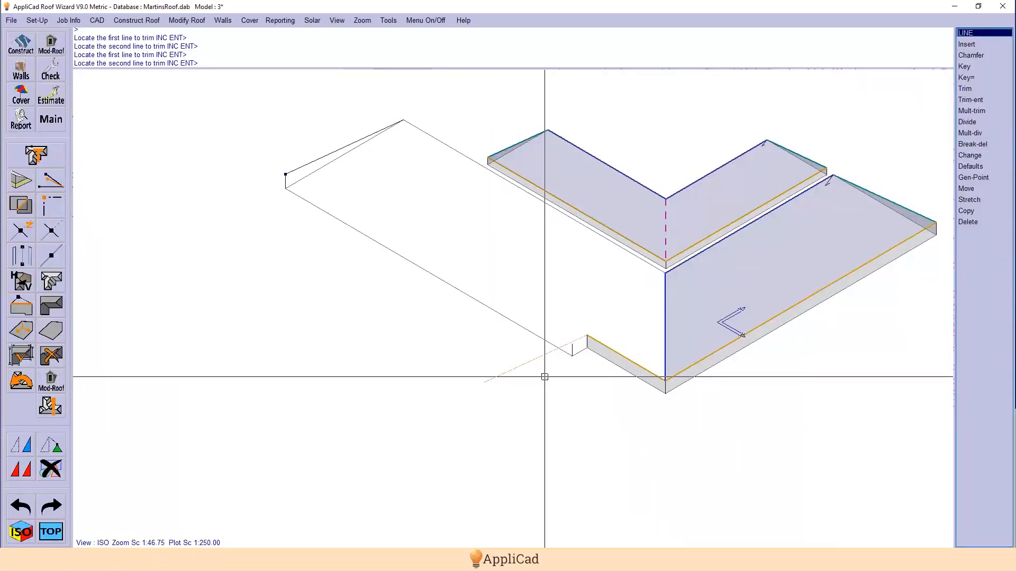
{"action": "left_click", "coordinate": [570, 349]}
{"action": "scroll", "coordinate": [570, 347], "scroll_direction": "up", "scroll_amount": 4}
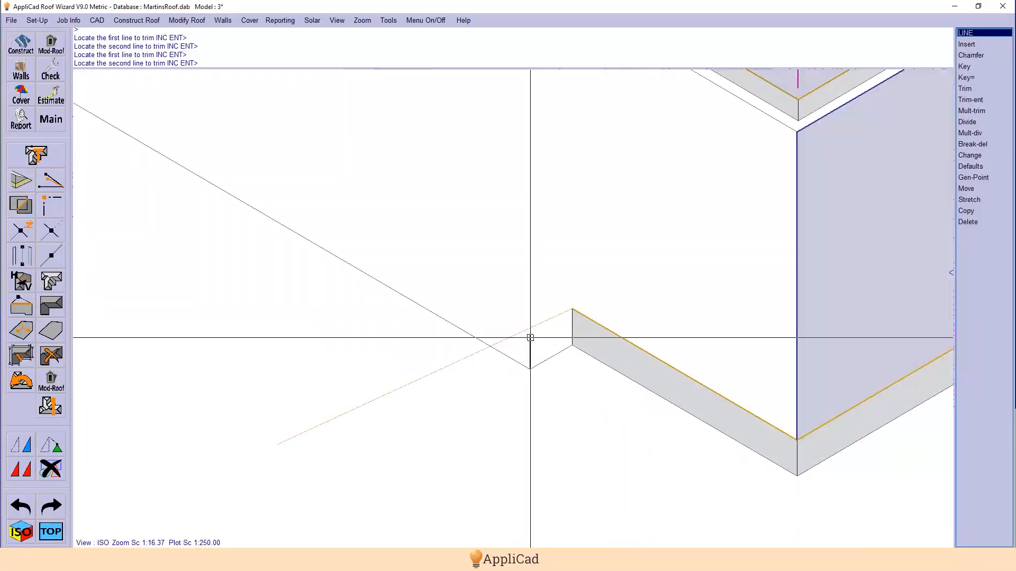
{"action": "scroll", "coordinate": [372, 379], "scroll_direction": "down", "scroll_amount": 3}
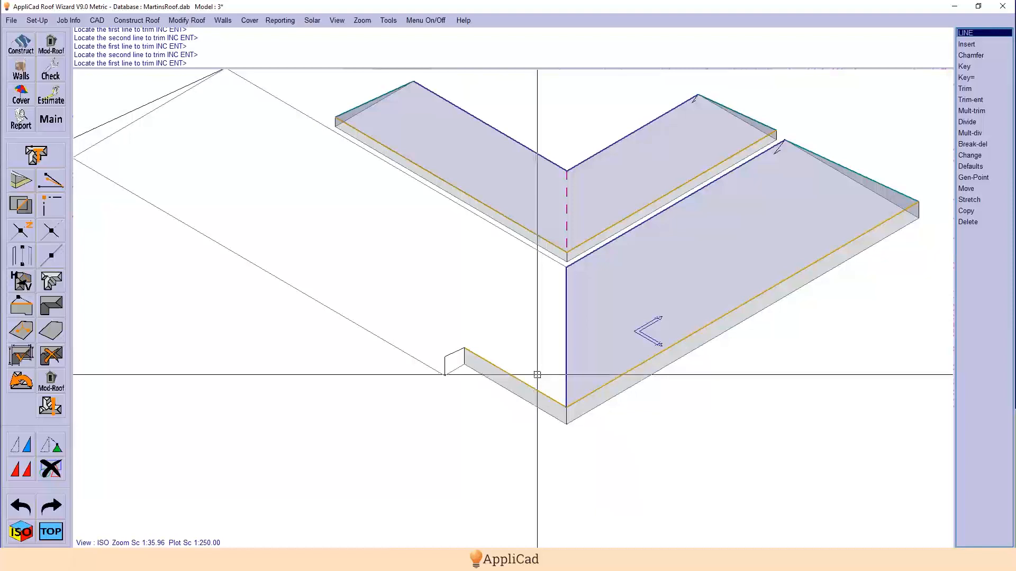
{"action": "key", "text": "Escape"}
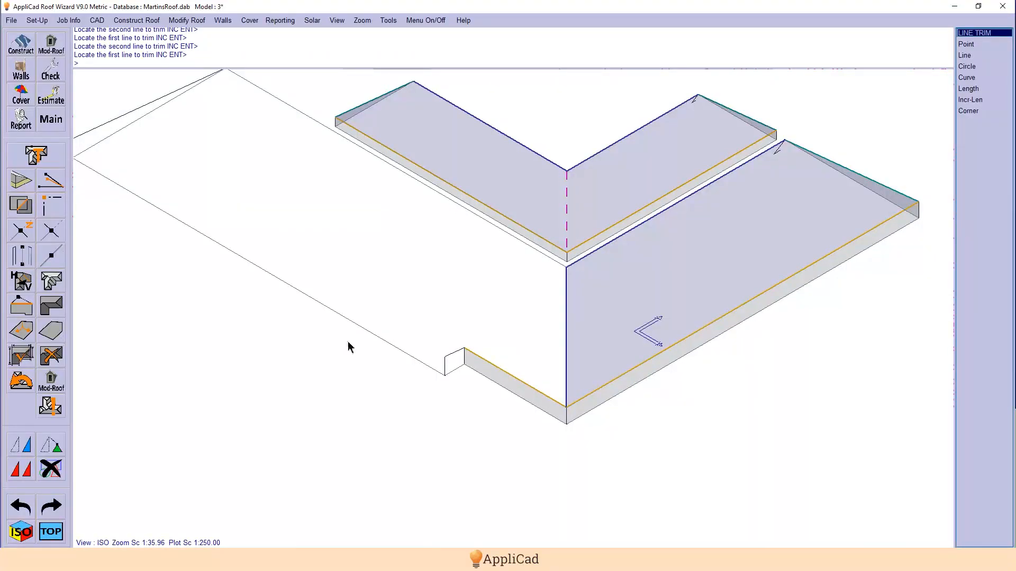
- Copy the upper wing's eave line down to the step corner of the lower-left section
{"action": "left_click", "coordinate": [19, 475]}
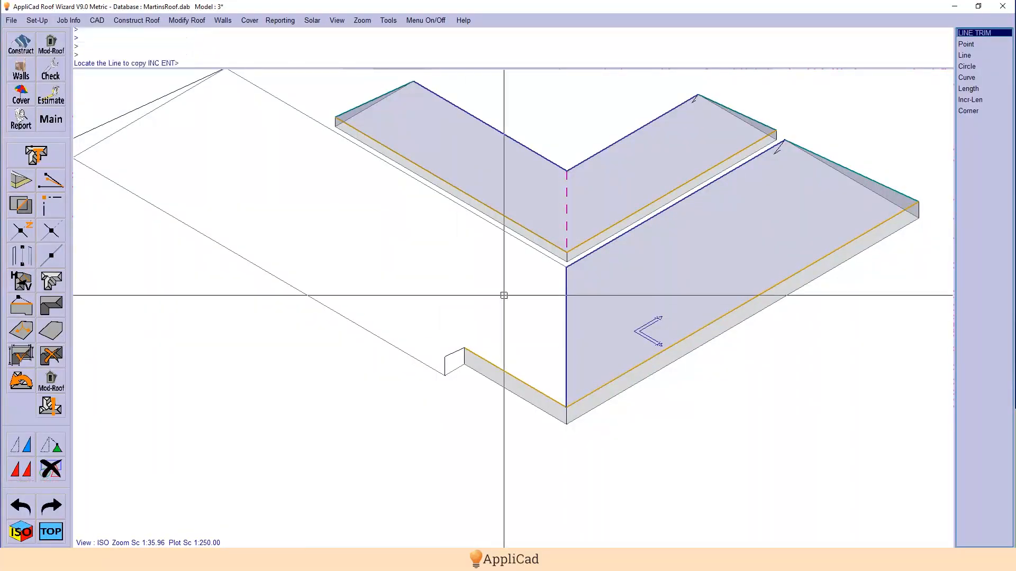
{"action": "left_click", "coordinate": [563, 246]}
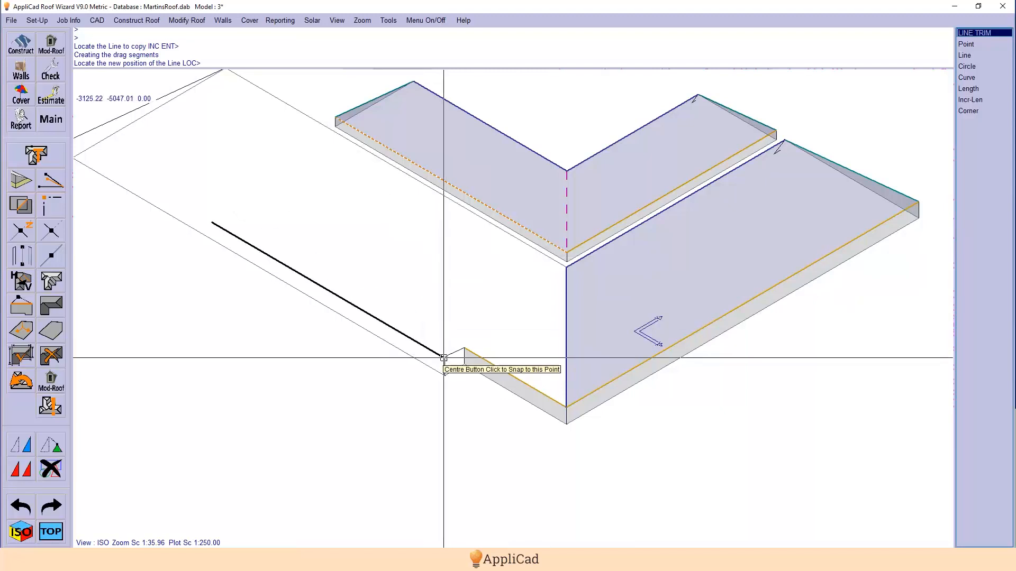
{"action": "left_click", "coordinate": [445, 357]}
{"action": "key", "text": "Escape"}
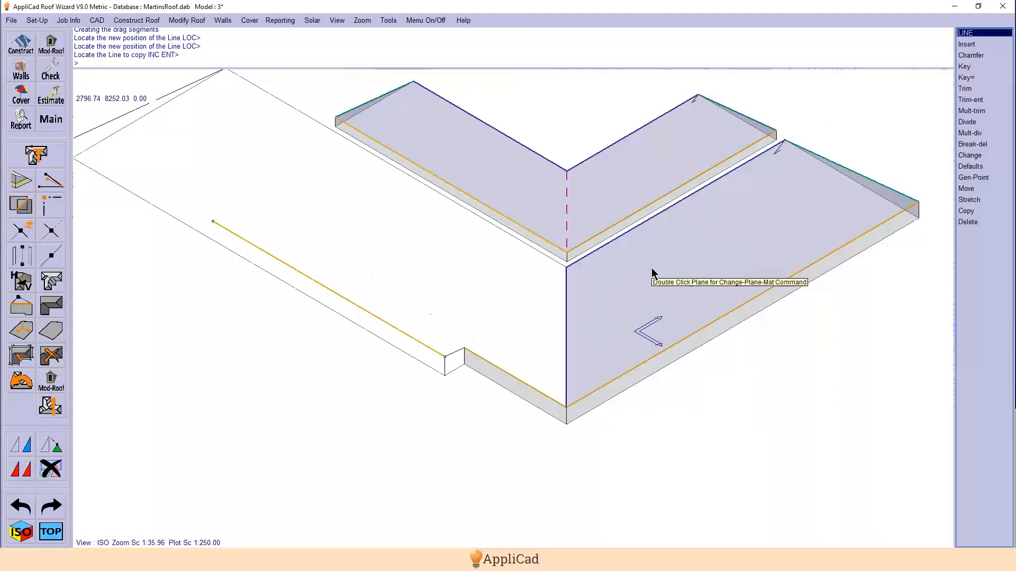
- Trim the copied eave line to meet the left end line of the section
{"action": "scroll", "coordinate": [652, 268], "scroll_direction": "down", "scroll_amount": 1}
{"action": "left_click", "coordinate": [325, 238]}
{"action": "left_click", "coordinate": [213, 164]}
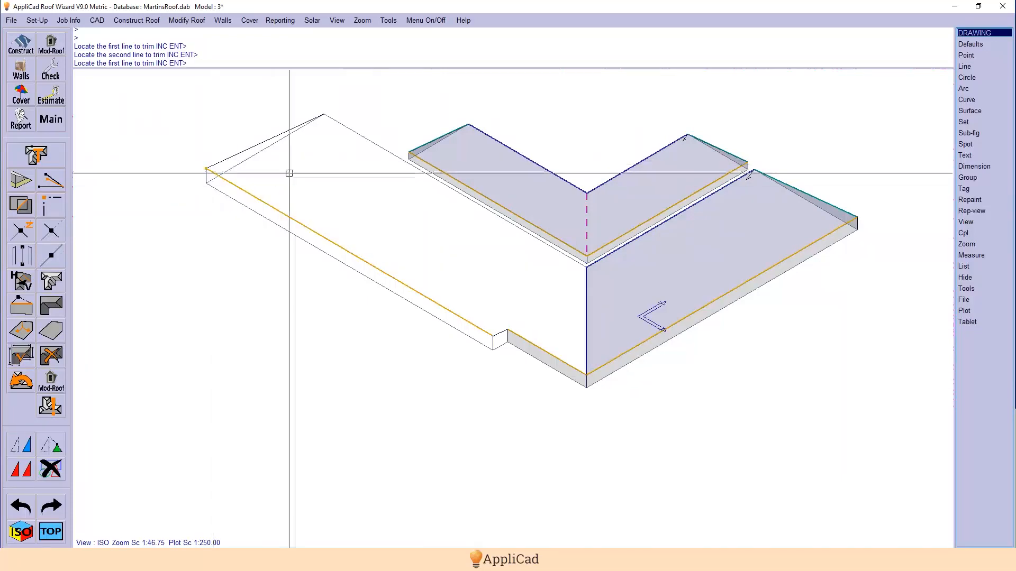
{"action": "key", "text": "Escape"}
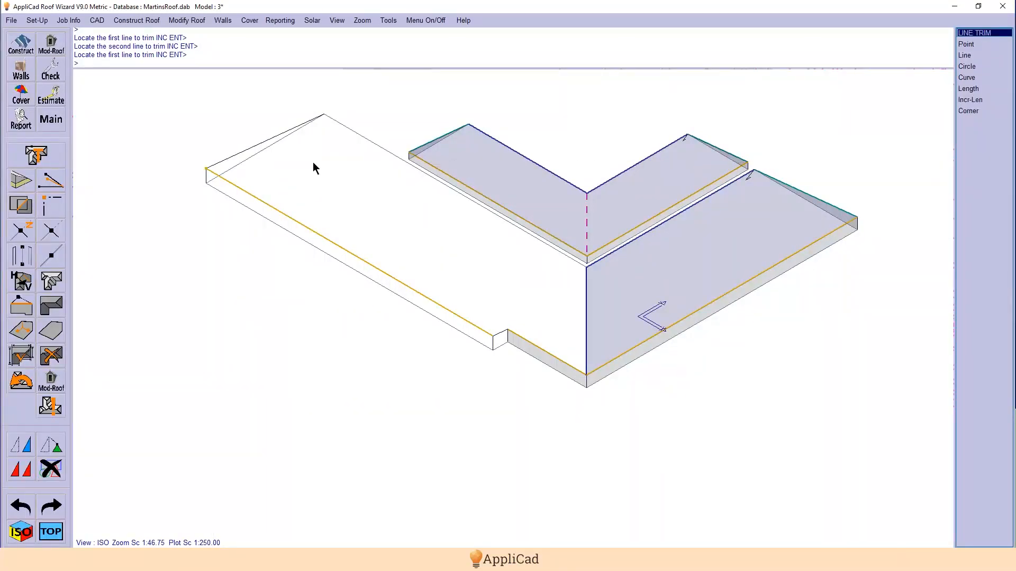
- Change the left end line's type to Gable and pick the vertical junction line for the same change
{"action": "double_click", "coordinate": [254, 148]}
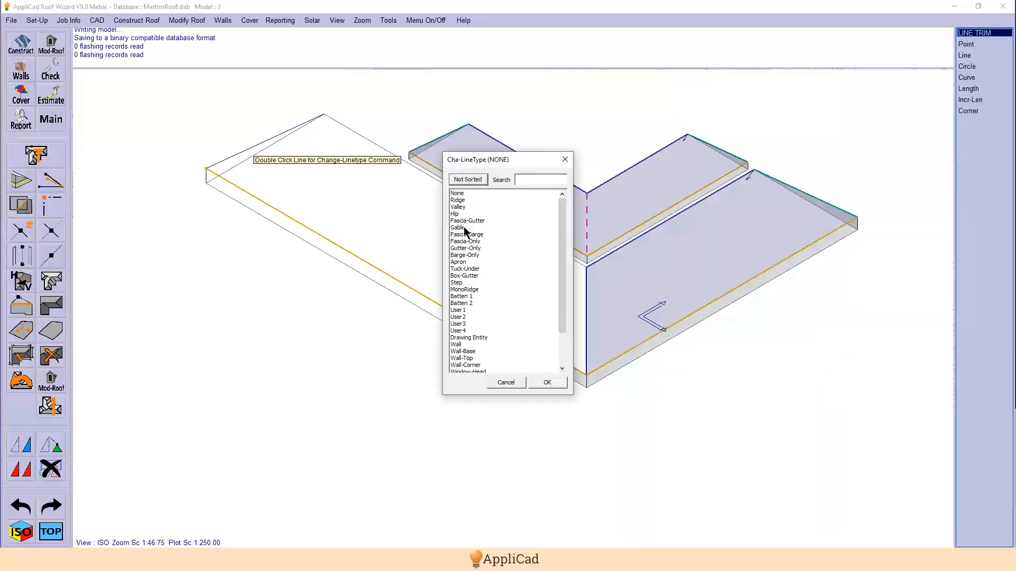
{"action": "double_click", "coordinate": [458, 228]}
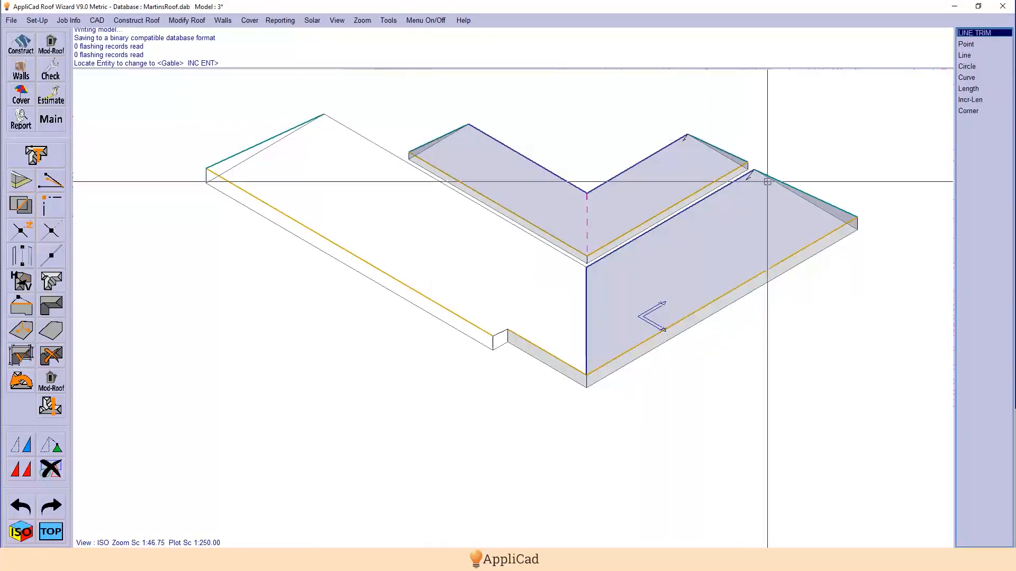
{"action": "left_click", "coordinate": [587, 313]}
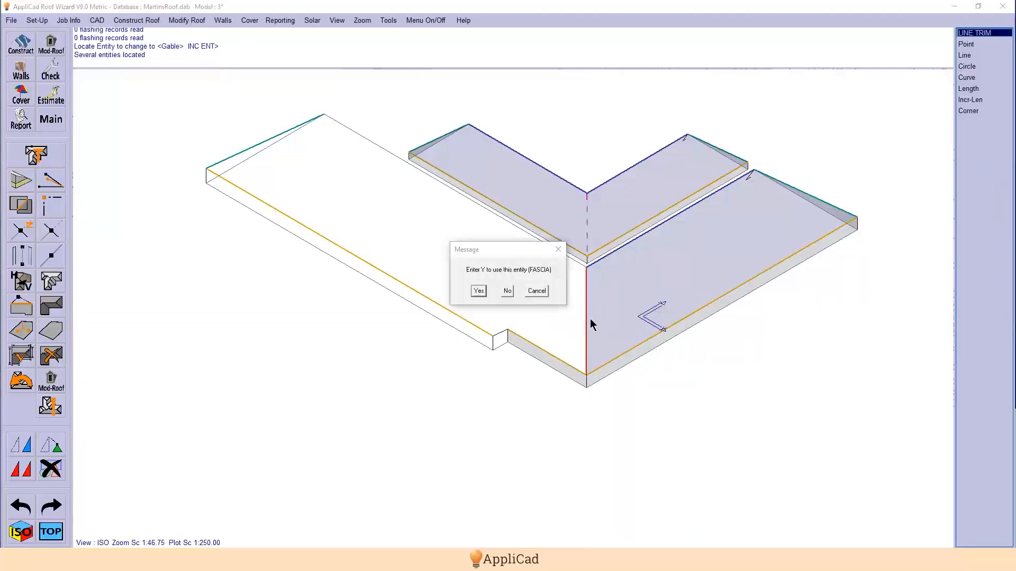
{"action": "left_click", "coordinate": [478, 291]}
{"action": "left_click", "coordinate": [529, 294]}
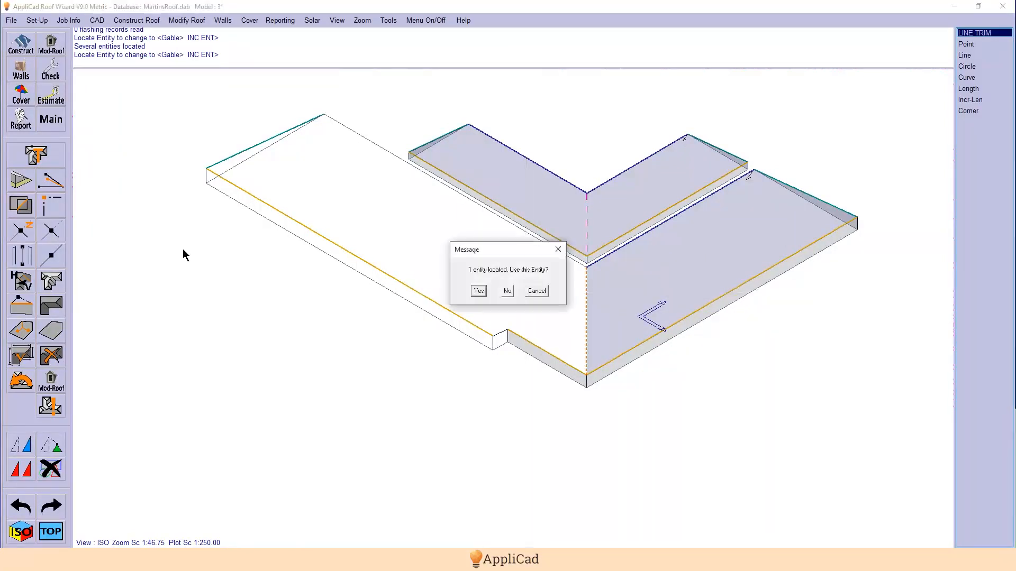
{"action": "key", "text": "Return"}
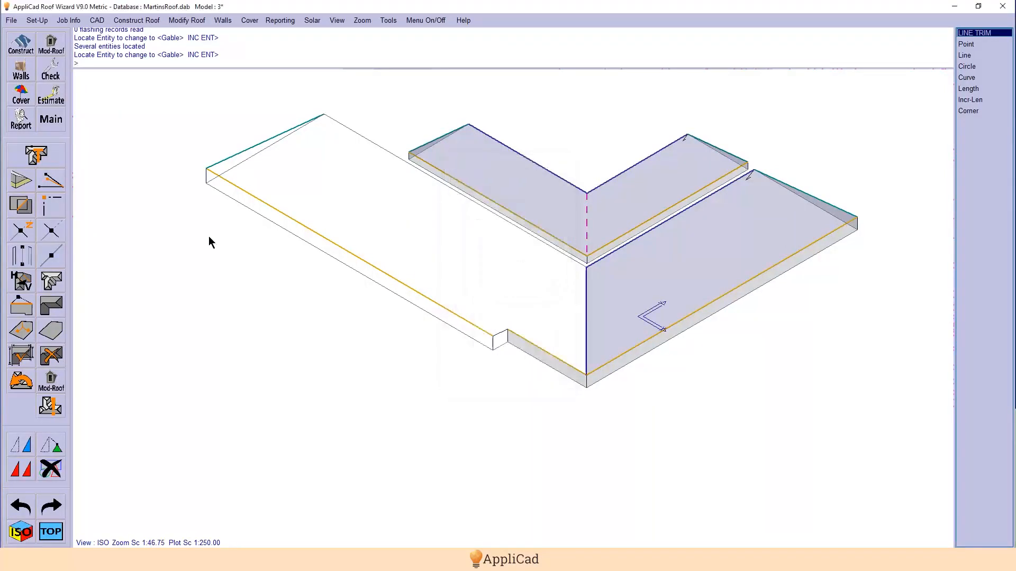
- Change the line shared by the long left section and the upper wing to the Fascia-Gutter type
{"action": "double_click", "coordinate": [586, 313]}
{"action": "double_click", "coordinate": [459, 207]}
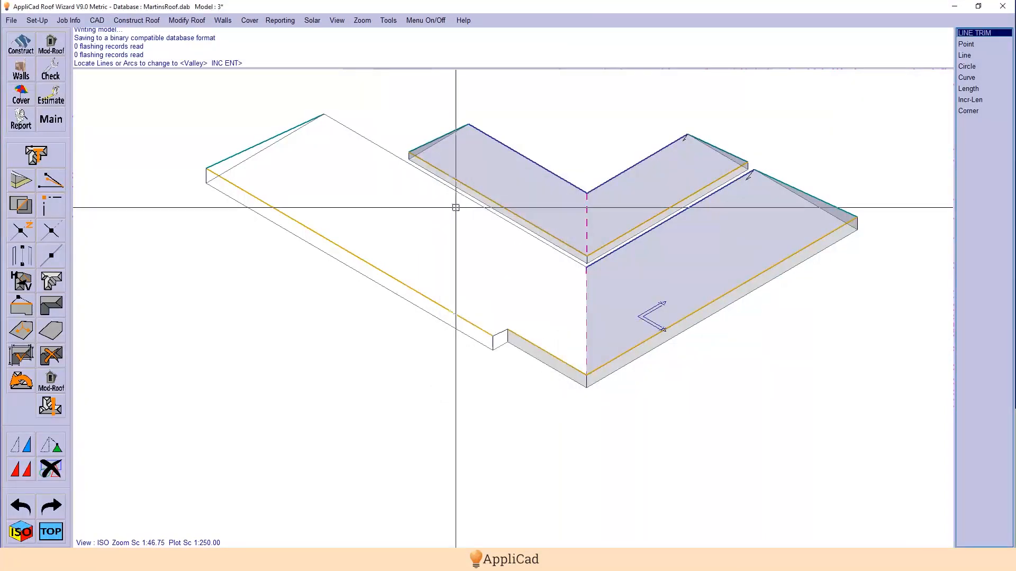
{"action": "left_click", "coordinate": [356, 132]}
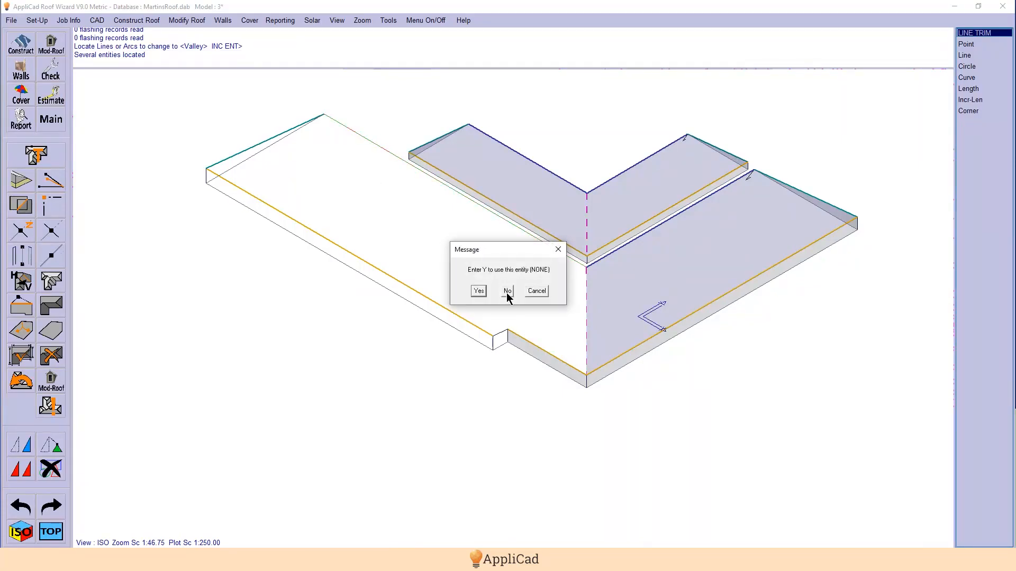
{"action": "left_click", "coordinate": [478, 290]}
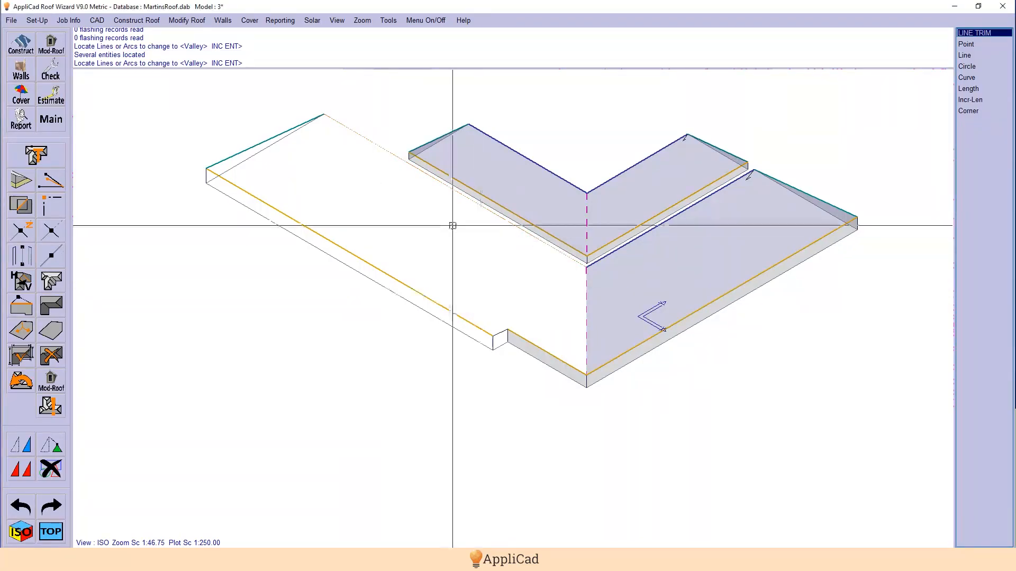
{"action": "right_click", "coordinate": [399, 208]}
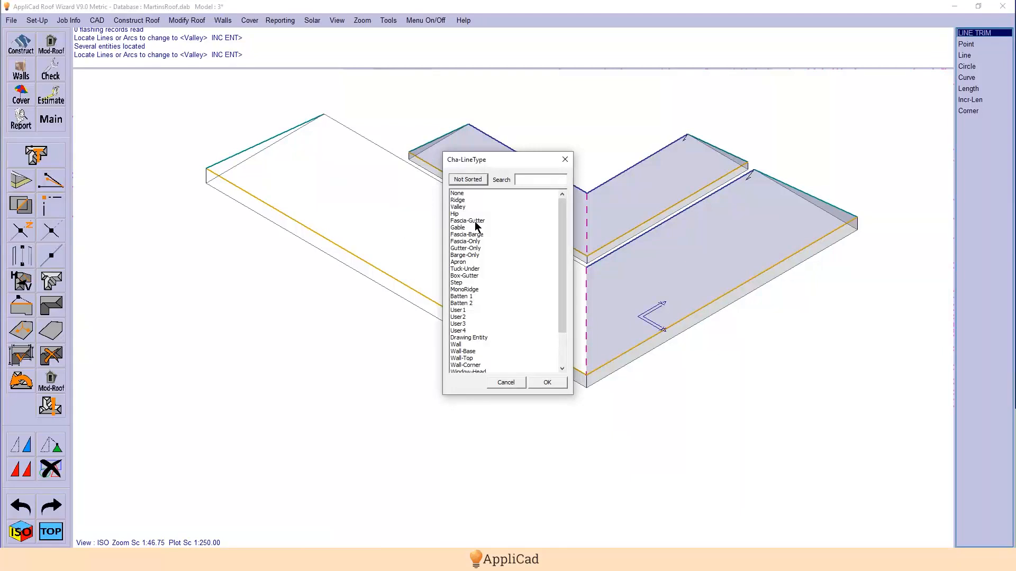
{"action": "double_click", "coordinate": [479, 222]}
{"action": "left_click", "coordinate": [383, 153]}
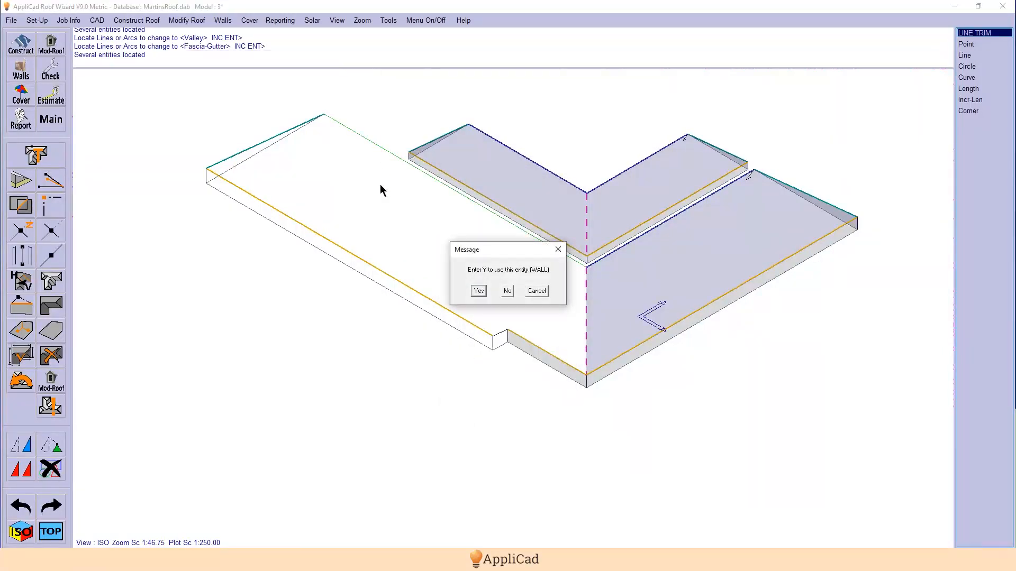
{"action": "left_click", "coordinate": [507, 292]}
{"action": "left_click", "coordinate": [481, 291]}
{"action": "right_click", "coordinate": [395, 217]}
{"action": "key", "text": "Return"}
{"action": "key", "text": "Escape"}
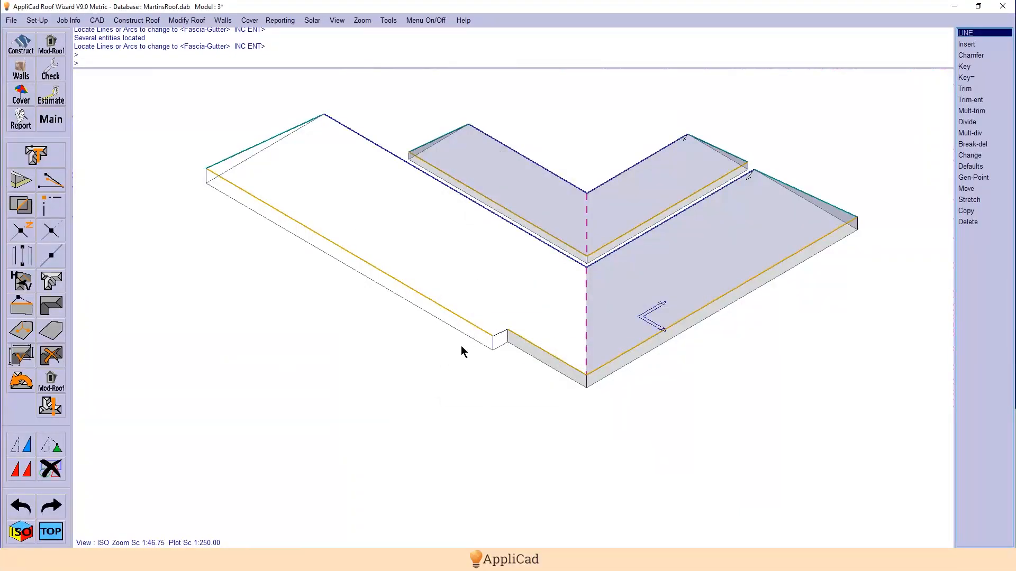
- Save the model and set the short notch line on the lower-left section's edge to Gable
{"action": "key", "text": "ctrl+s"}
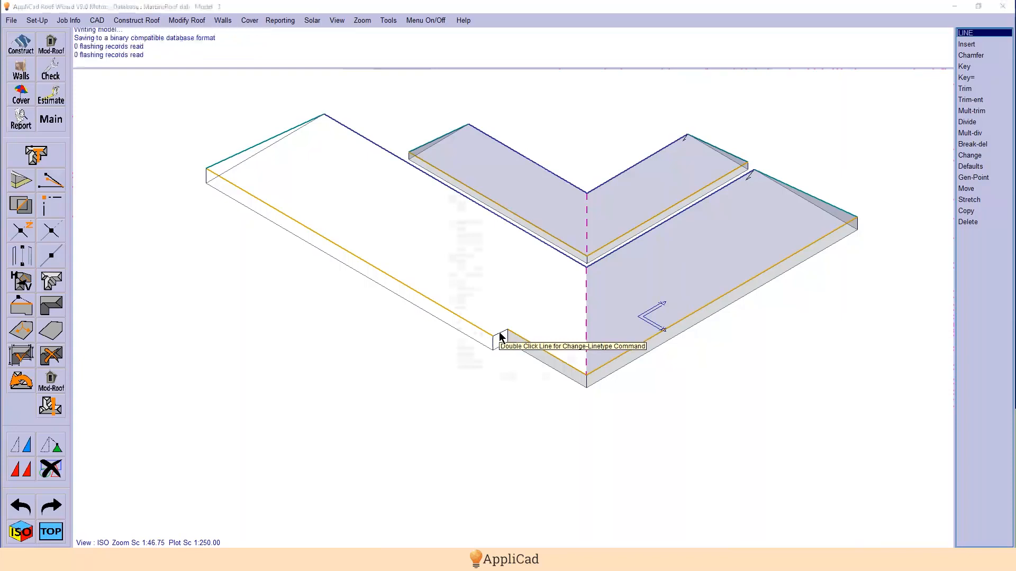
{"action": "double_click", "coordinate": [501, 337]}
{"action": "double_click", "coordinate": [459, 228]}
{"action": "left_click", "coordinate": [502, 333]}
{"action": "key", "text": "Escape"}
{"action": "key", "text": "Escape"}
{"action": "key", "text": "Escape"}
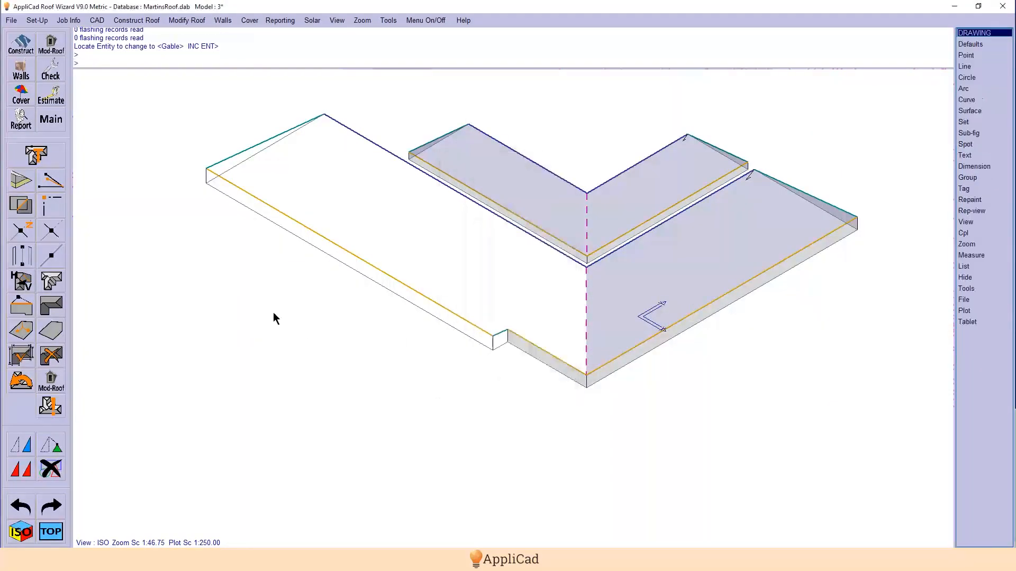
- Create a Metal, storey 1 roof plane for the long left section from its boundary lines
{"action": "left_click", "coordinate": [62, 341]}
{"action": "left_click", "coordinate": [256, 146]}
{"action": "key", "text": "n"}
{"action": "key", "text": "y"}
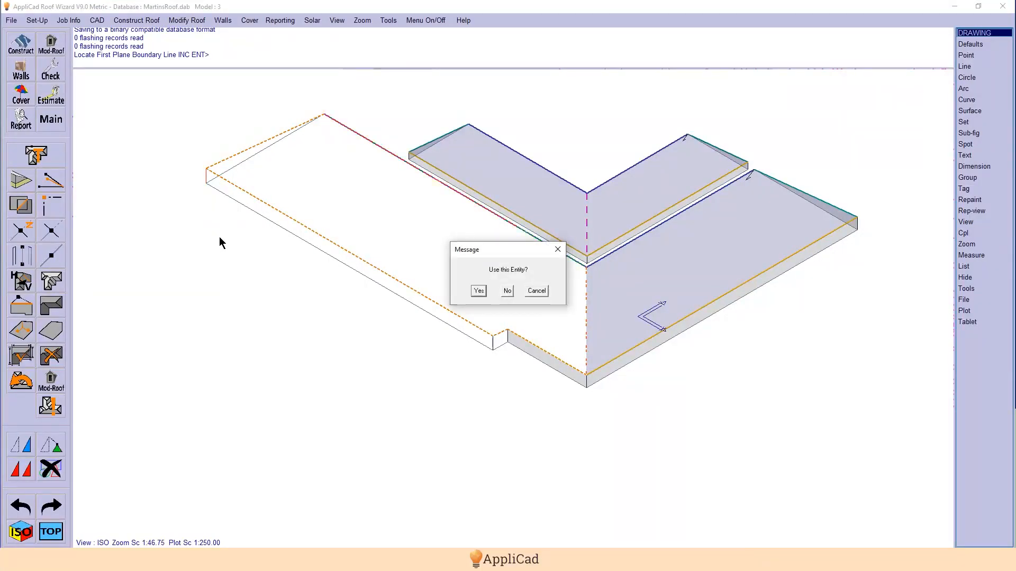
{"action": "key", "text": "y"}
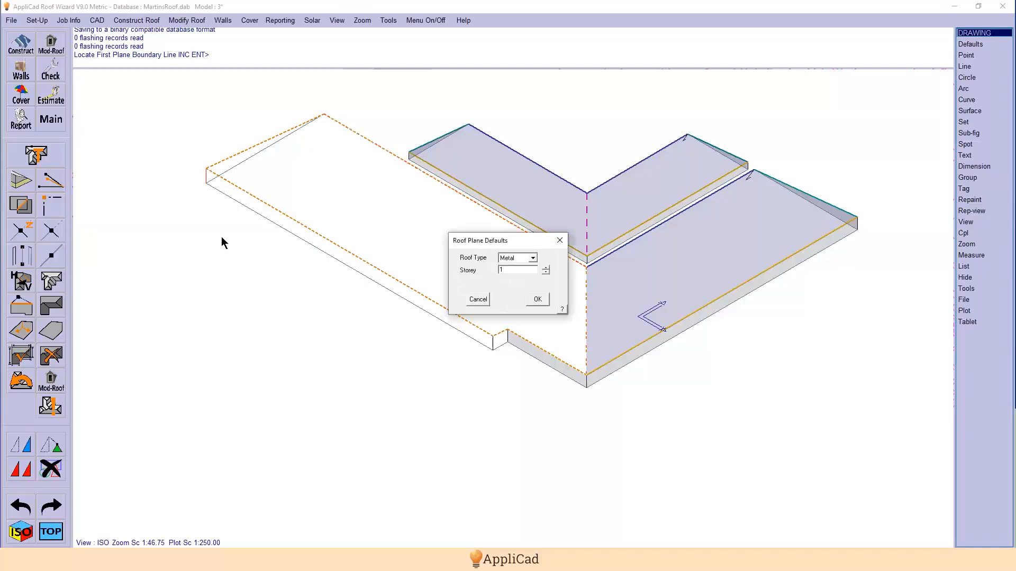
{"action": "left_click", "coordinate": [538, 300]}
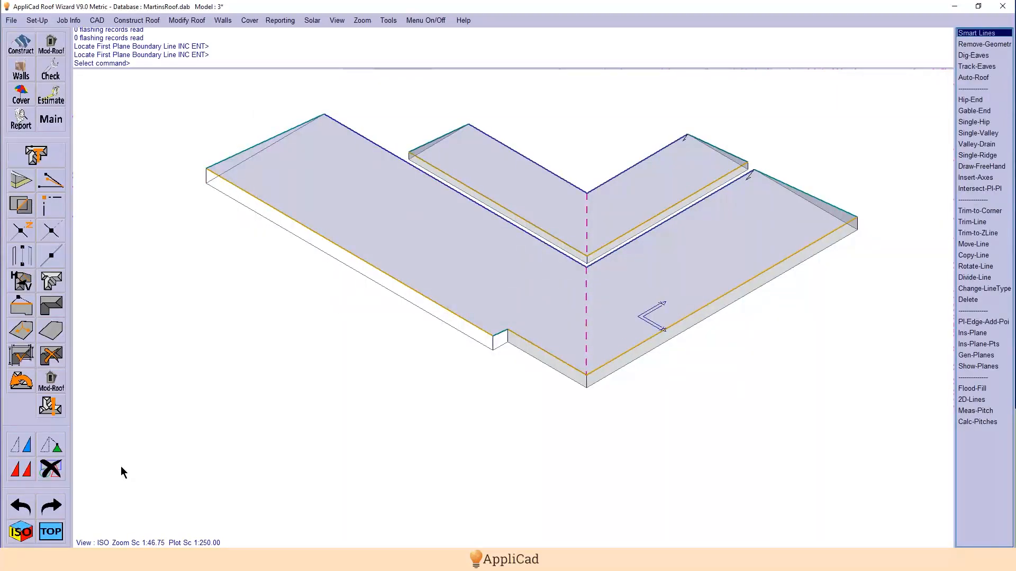
- In top view, start a simple verandah attached to the horizontal eave line below the upper-left wing and pick its side
{"action": "left_click", "coordinate": [50, 532]}
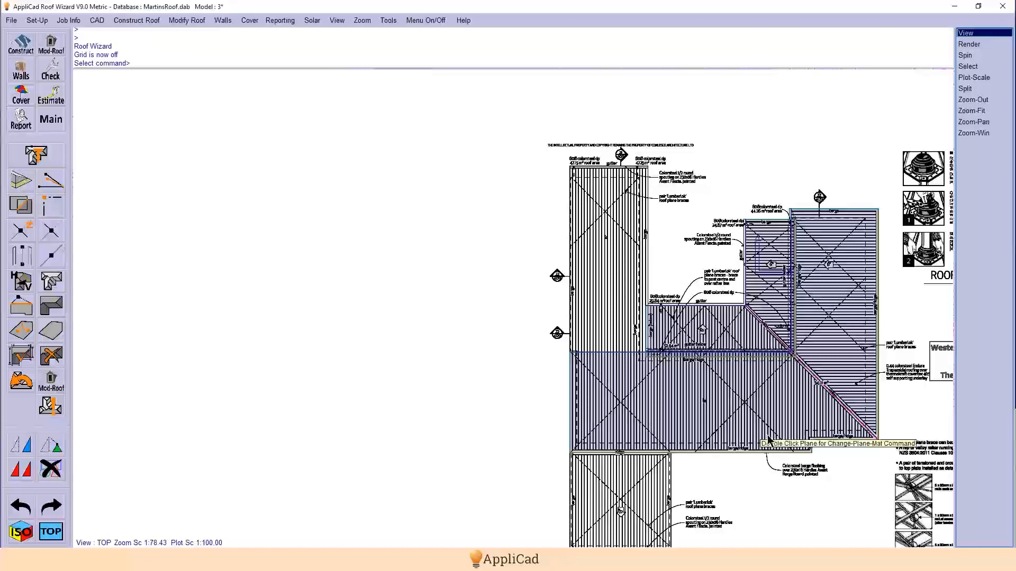
{"action": "scroll", "coordinate": [919, 431], "scroll_direction": "up", "scroll_amount": 2}
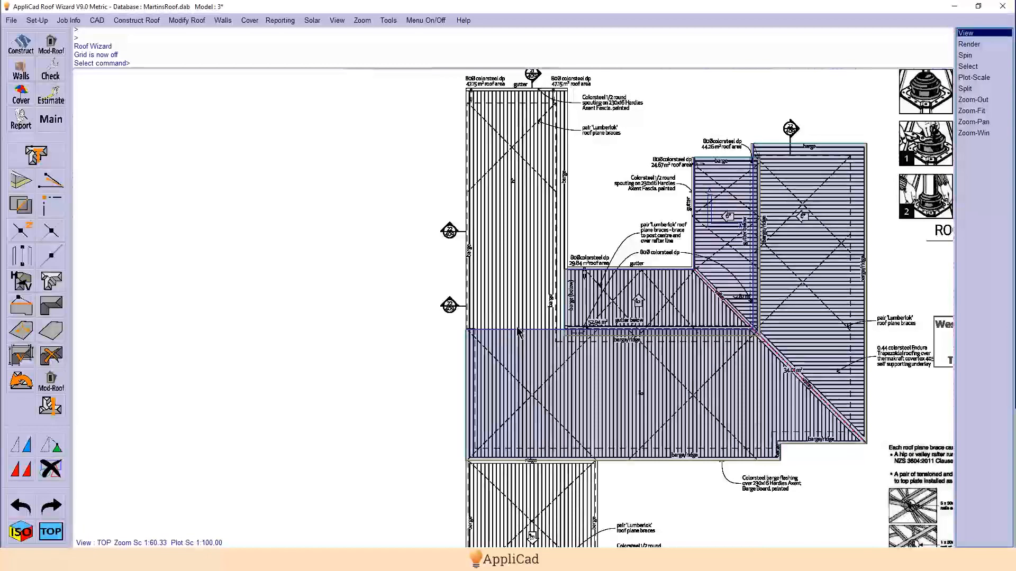
{"action": "left_click", "coordinate": [24, 183]}
{"action": "left_click", "coordinate": [566, 332]}
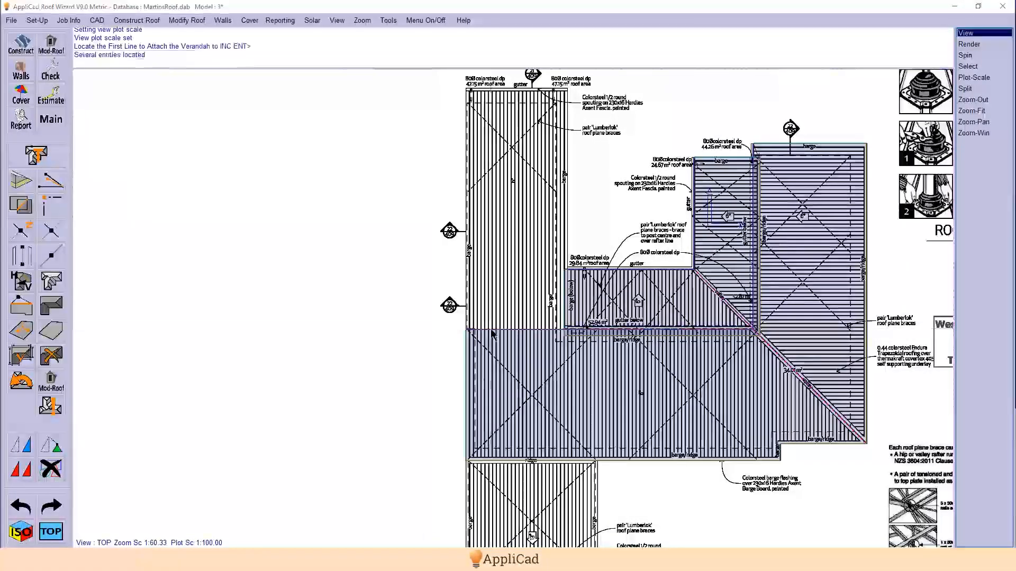
{"action": "left_click", "coordinate": [507, 291]}
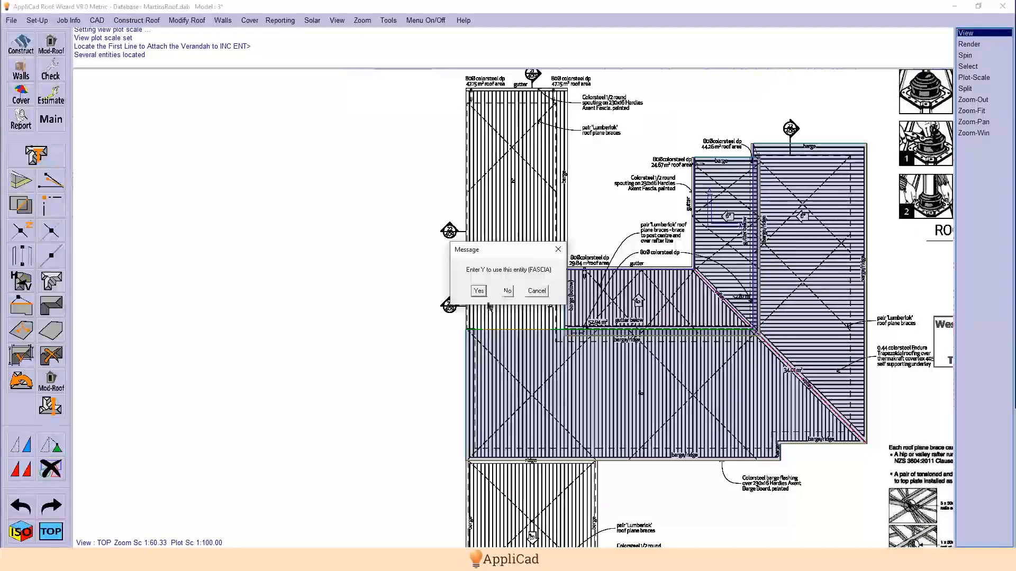
{"action": "left_click", "coordinate": [478, 291]}
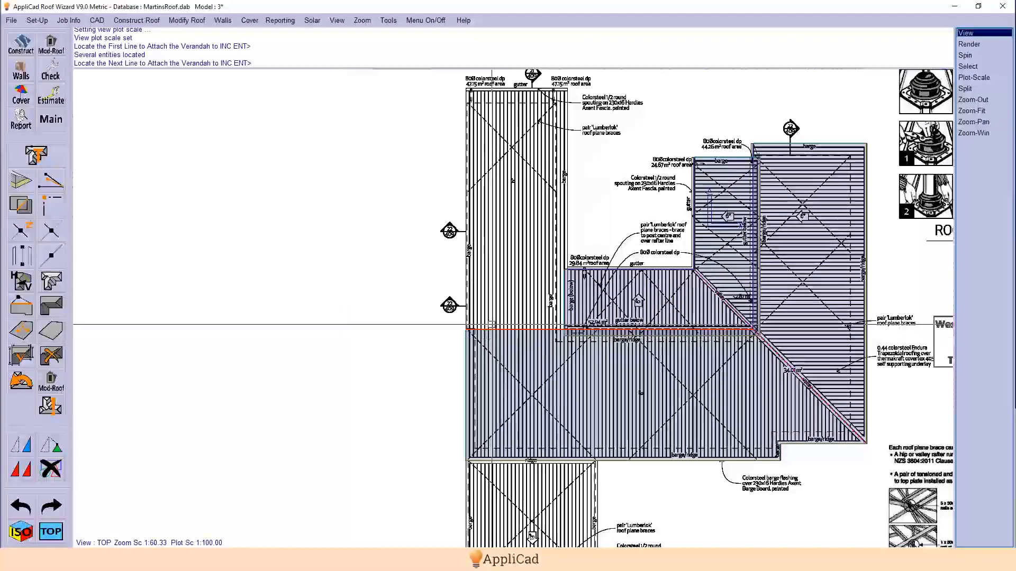
{"action": "right_click", "coordinate": [580, 349]}
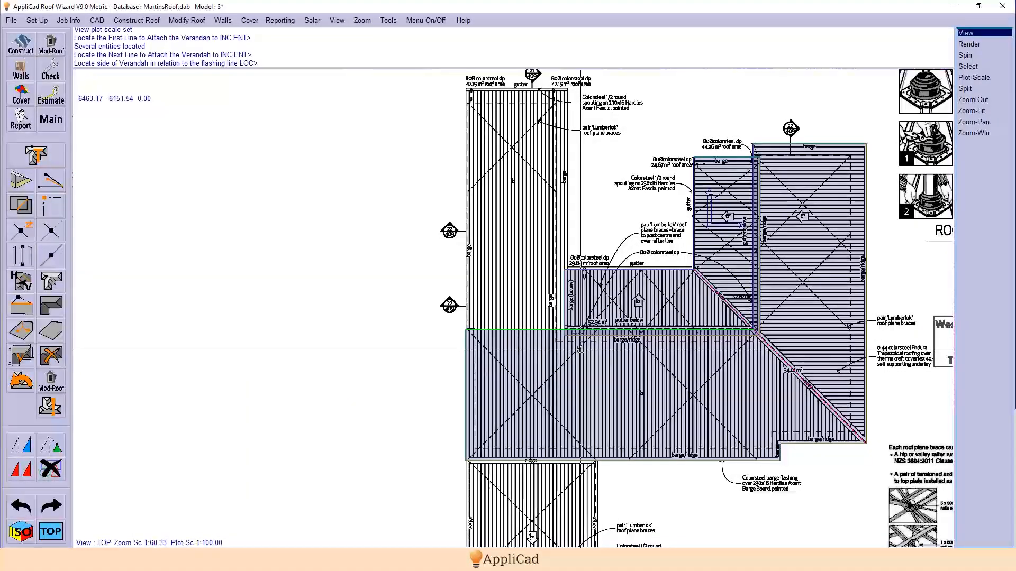
{"action": "left_click", "coordinate": [518, 290]}
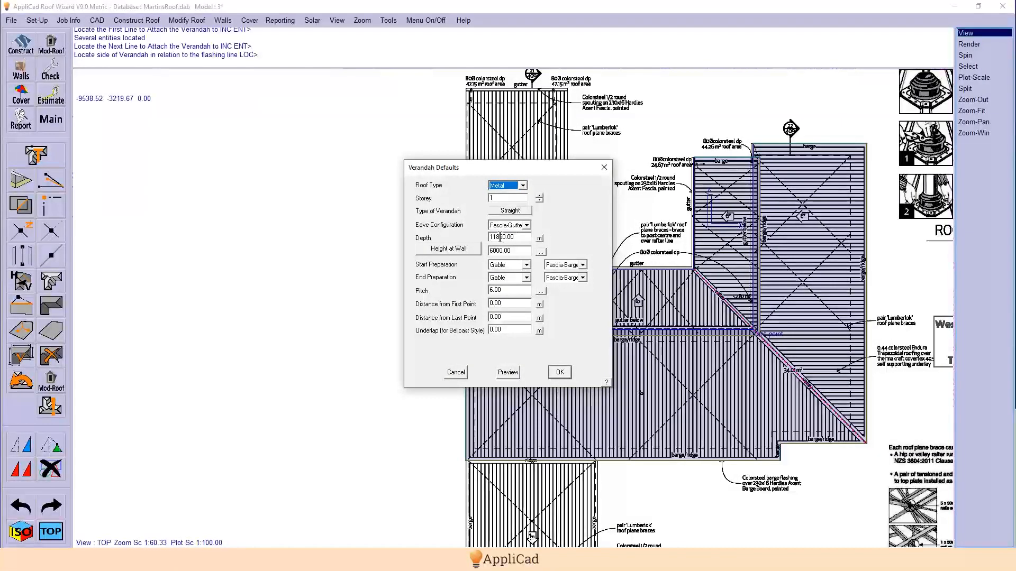
- Measure the verandah depth between two points on the plan and set it to 11850
{"action": "left_click", "coordinate": [539, 238]}
{"action": "scroll", "coordinate": [622, 303], "scroll_direction": "up", "scroll_amount": 5}
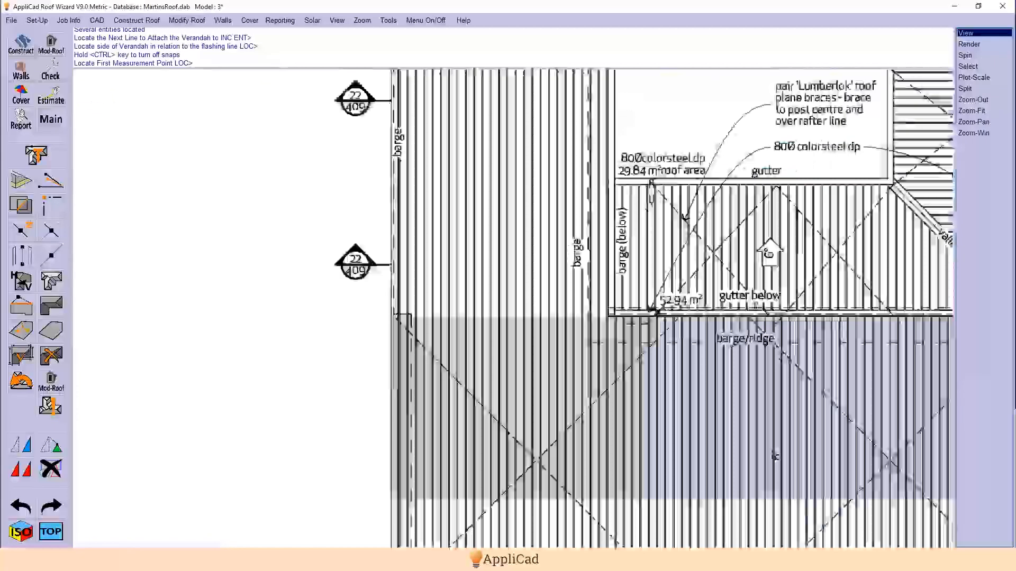
{"action": "left_click", "coordinate": [514, 274]}
{"action": "scroll", "coordinate": [526, 347], "scroll_direction": "down", "scroll_amount": 5}
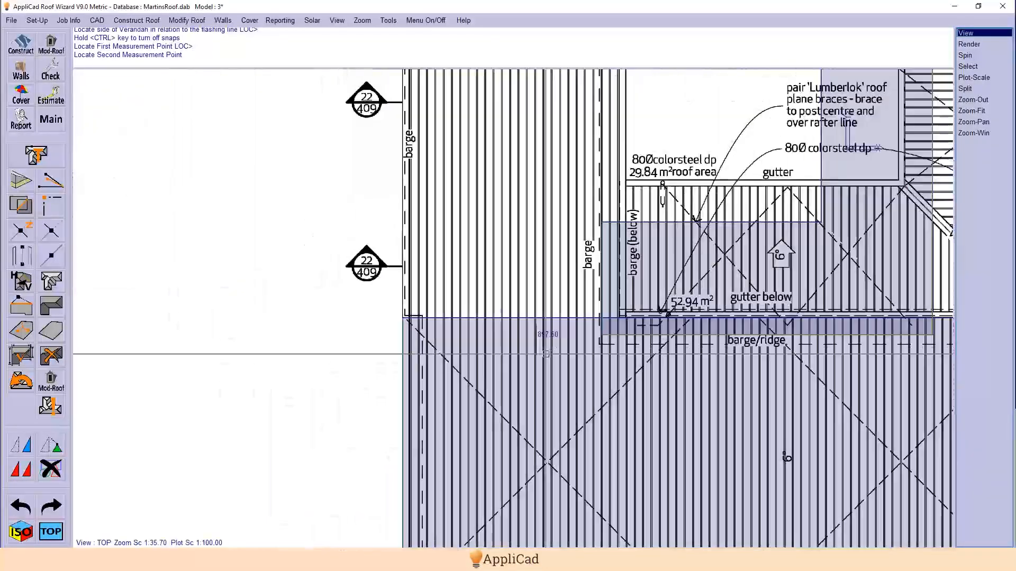
{"action": "scroll", "coordinate": [545, 135], "scroll_direction": "up", "scroll_amount": 5}
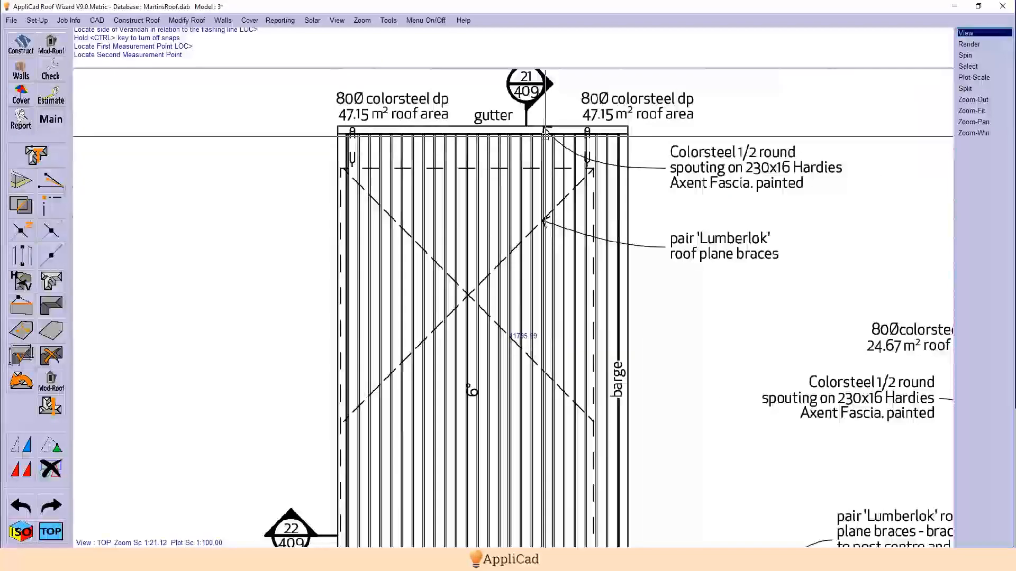
{"action": "left_click", "coordinate": [545, 133]}
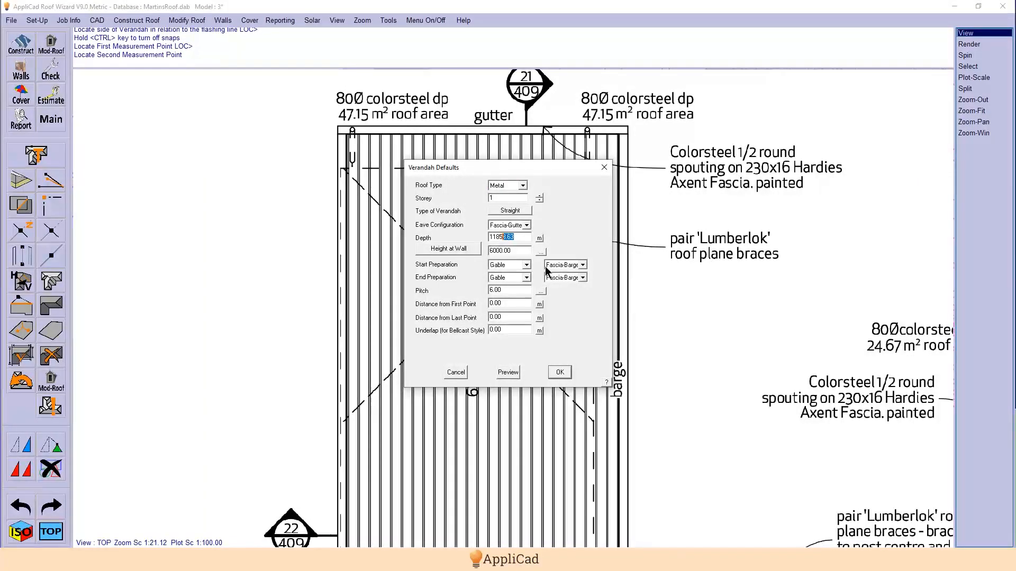
{"action": "type", "text": "0"}
{"action": "left_click", "coordinate": [447, 249]}
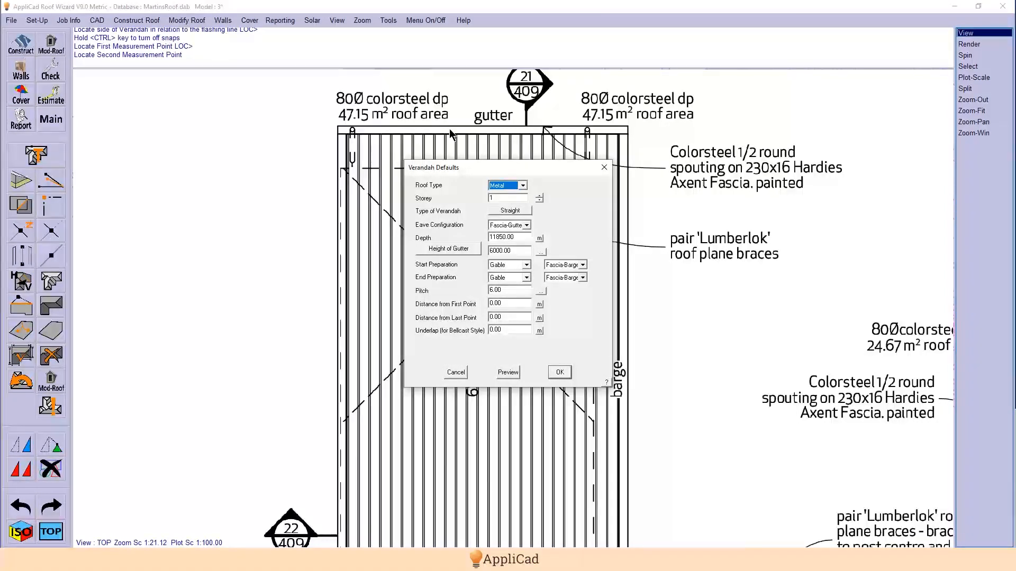
{"action": "left_click", "coordinate": [444, 247]}
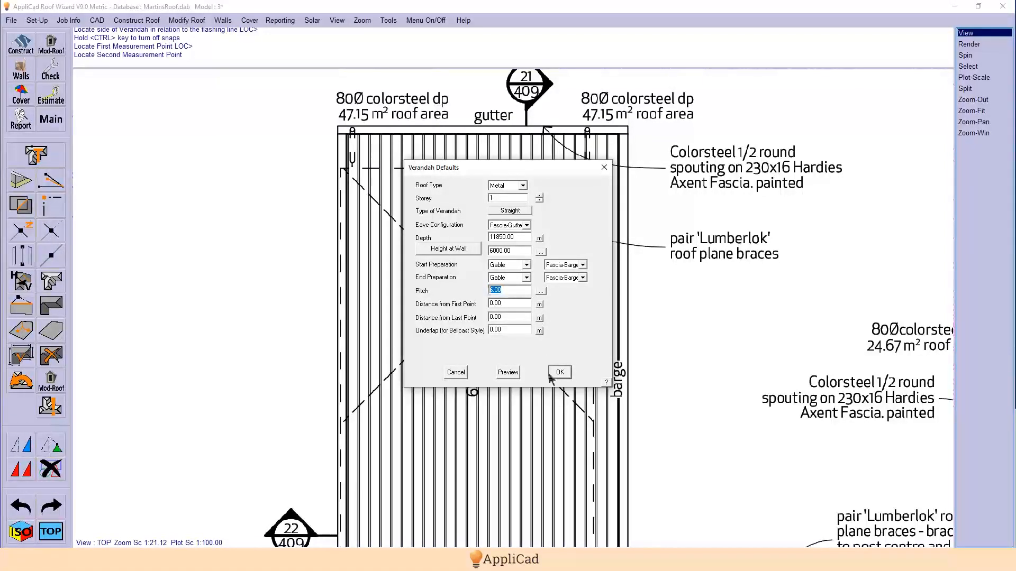
{"action": "left_click", "coordinate": [539, 306]}
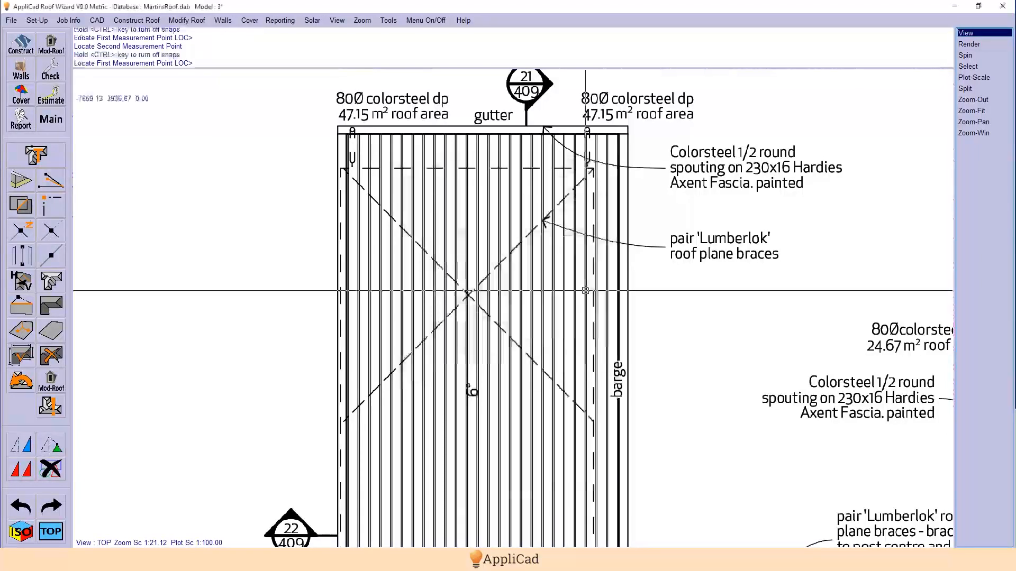
{"action": "scroll", "coordinate": [669, 452], "scroll_direction": "down", "scroll_amount": 5}
{"action": "scroll", "coordinate": [670, 453], "scroll_direction": "up", "scroll_amount": 5}
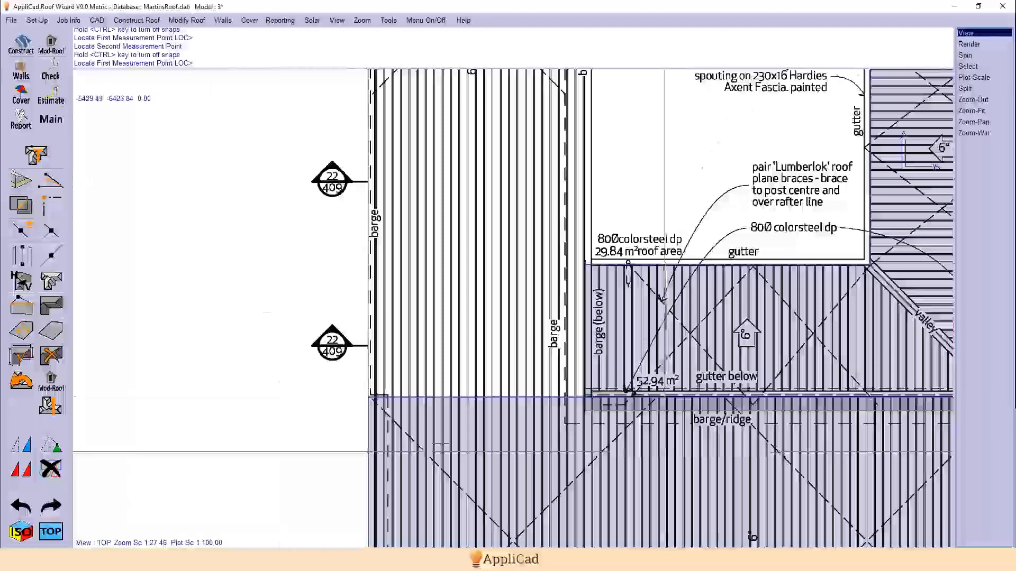
{"action": "key", "text": "Escape"}
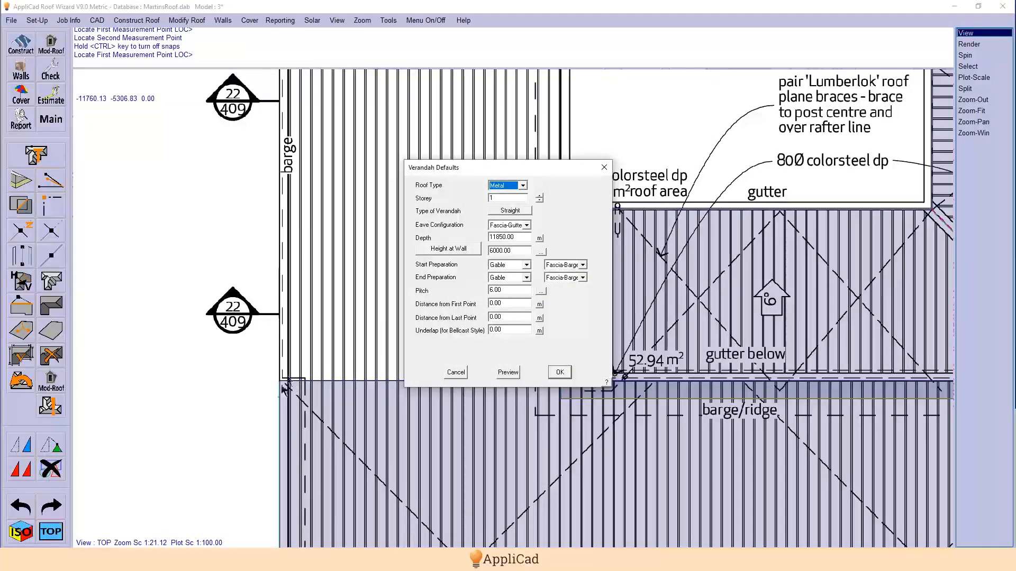
- Measure the verandah's distance from the last point on the plan, set it to 9330, and preview the verandah
{"action": "left_click", "coordinate": [540, 318]}
{"action": "scroll", "coordinate": [369, 342], "scroll_direction": "down", "scroll_amount": 2}
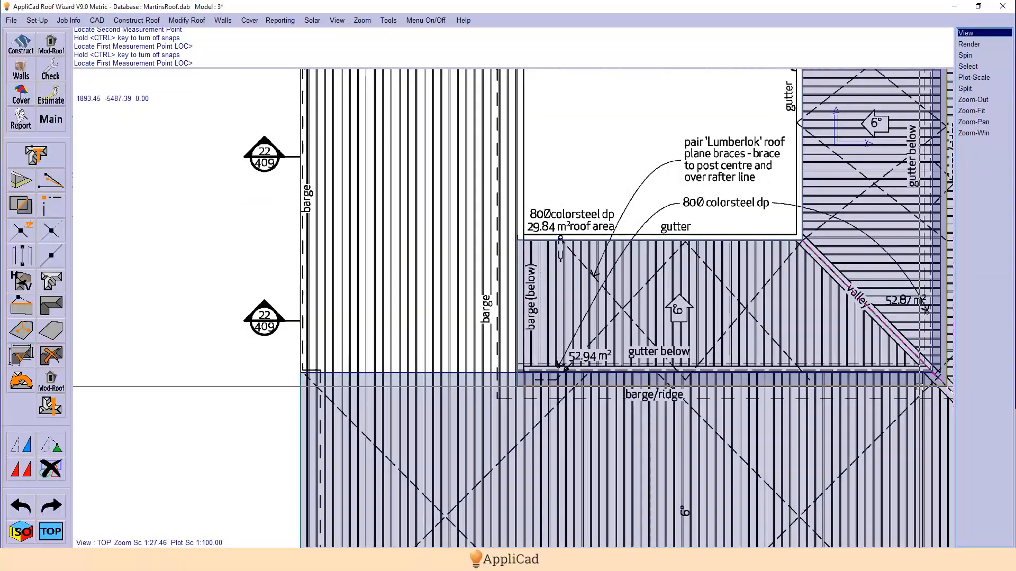
{"action": "scroll", "coordinate": [932, 372], "scroll_direction": "up", "scroll_amount": 5}
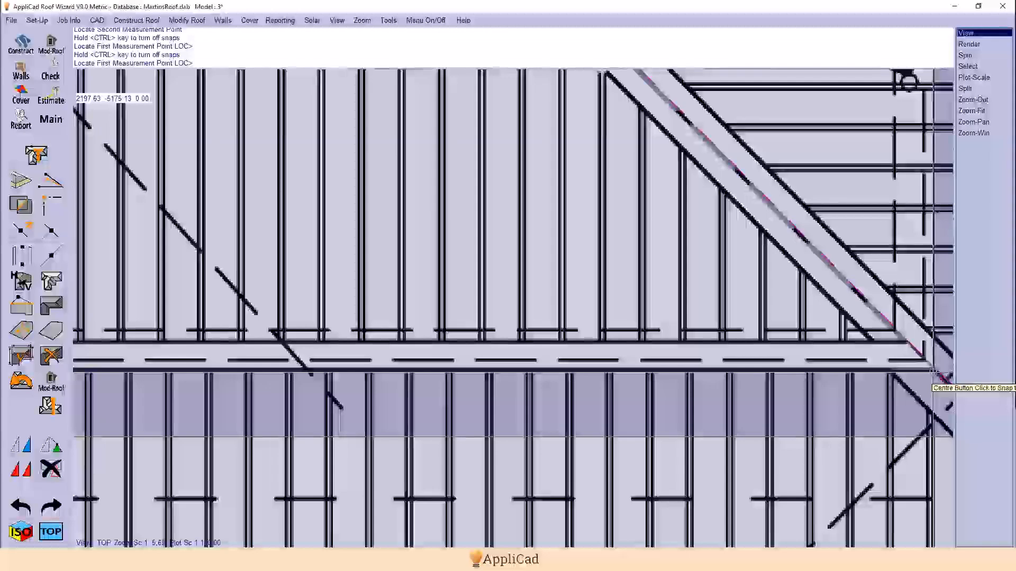
{"action": "left_click", "coordinate": [933, 372]}
{"action": "scroll", "coordinate": [933, 372], "scroll_direction": "down", "scroll_amount": 5}
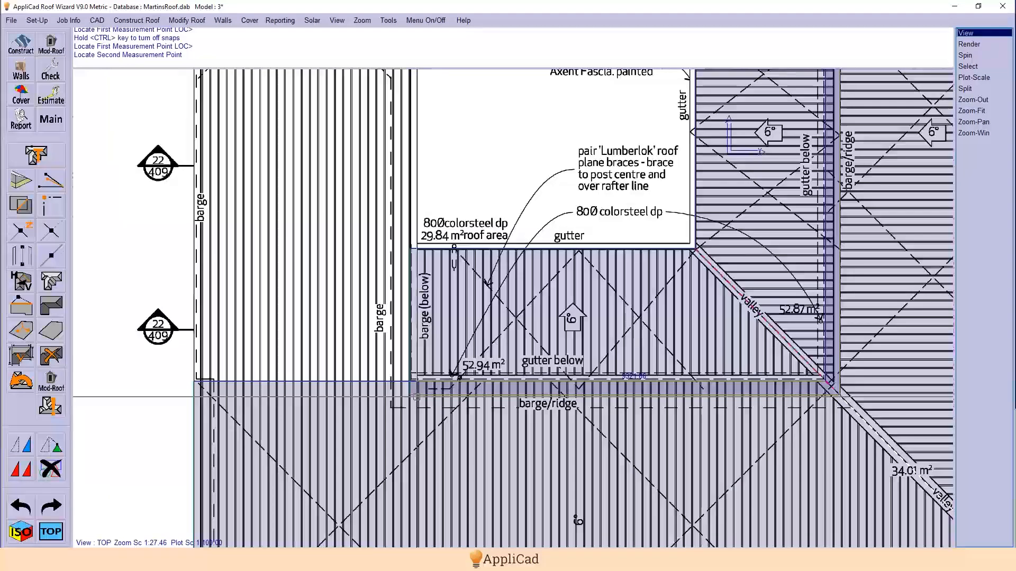
{"action": "left_click", "coordinate": [417, 397]}
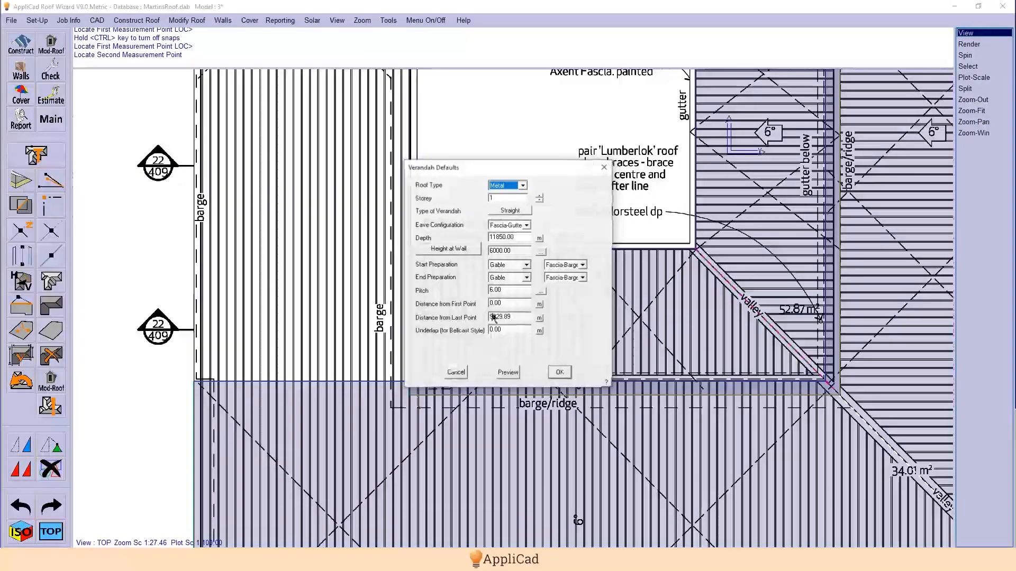
{"action": "left_click_drag", "start_coordinate": [510, 318], "coordinate": [497, 319]}
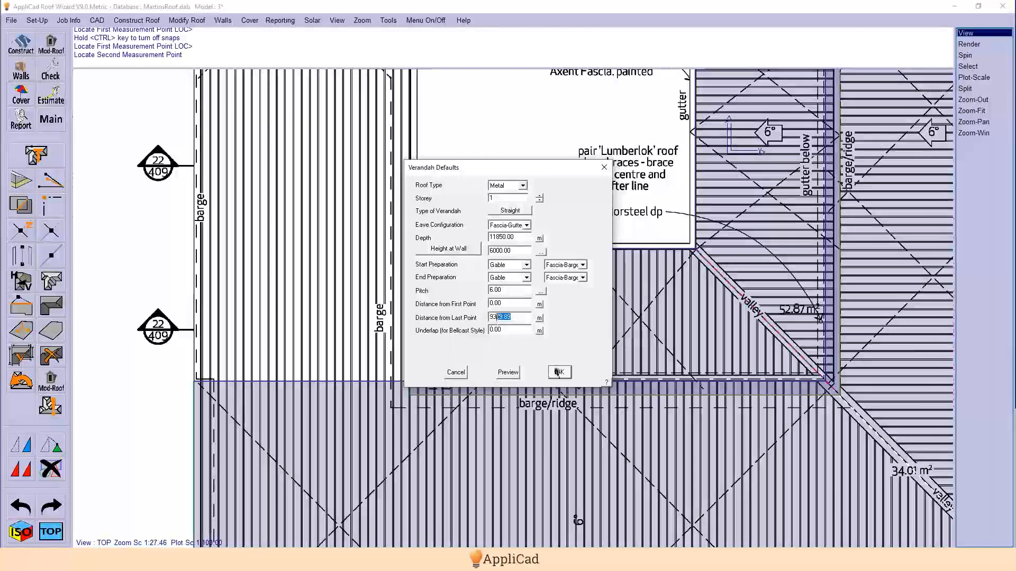
{"action": "type", "text": "330"}
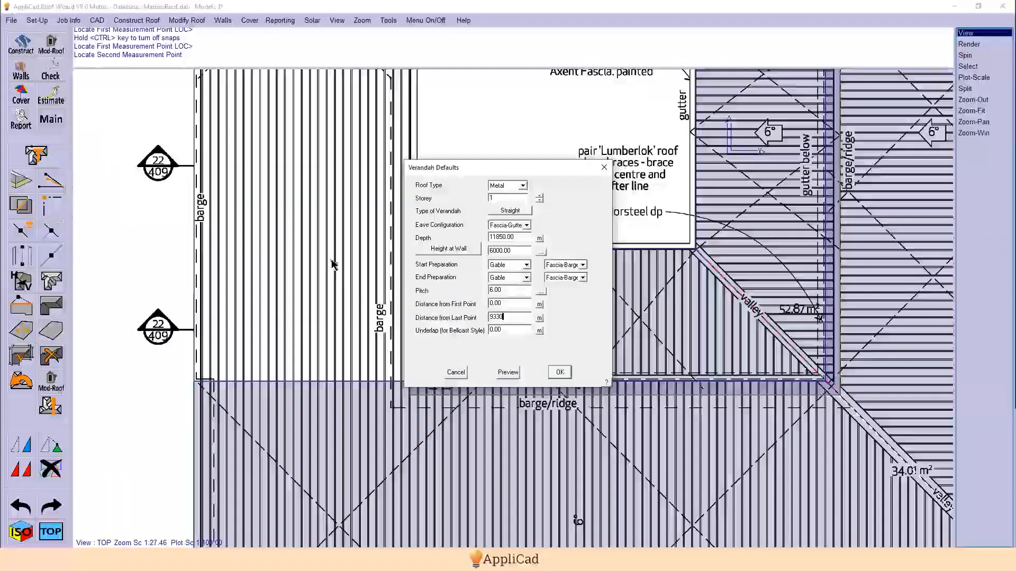
{"action": "left_click", "coordinate": [506, 373]}
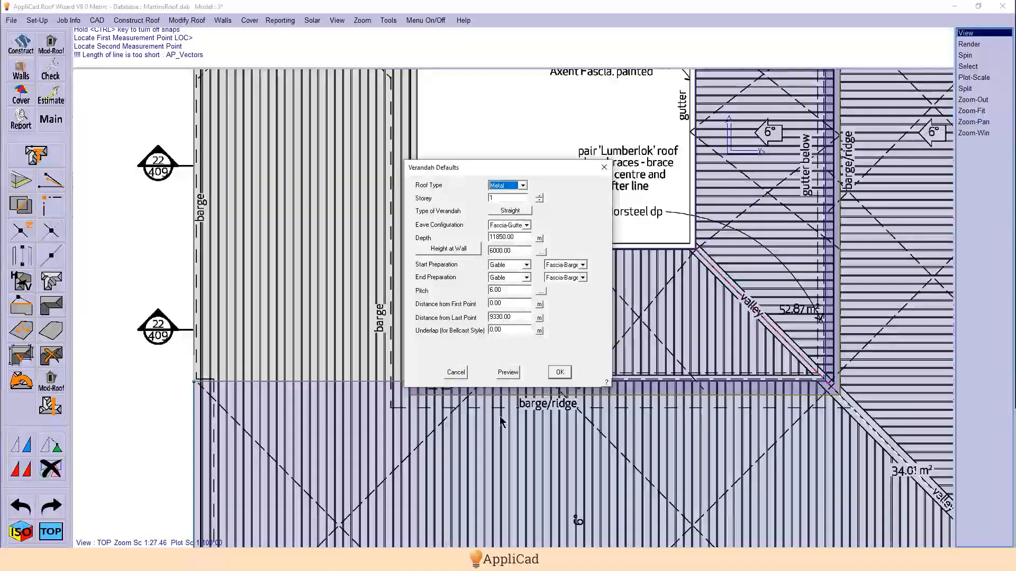
{"action": "mouse_move", "coordinate": [486, 171]}
{"action": "left_mouse_down"}
{"action": "mouse_move", "coordinate": [681, 159]}
{"action": "mouse_move", "coordinate": [633, 117]}
{"action": "mouse_move", "coordinate": [577, 128]}
{"action": "left_mouse_up"}
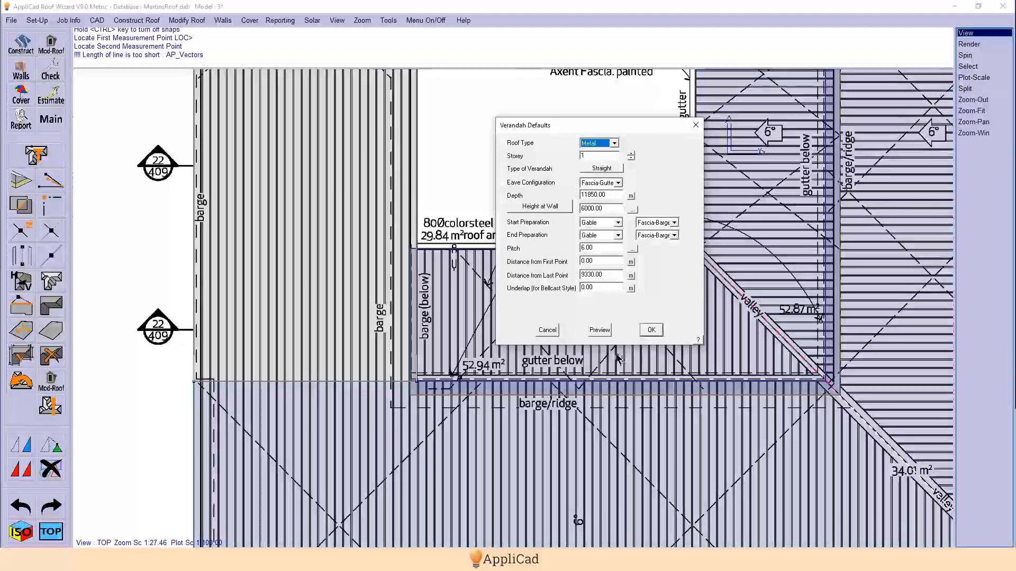
- Confirm the verandah, merge it with the main roof, and check the model in isometric view
{"action": "left_click", "coordinate": [651, 330]}
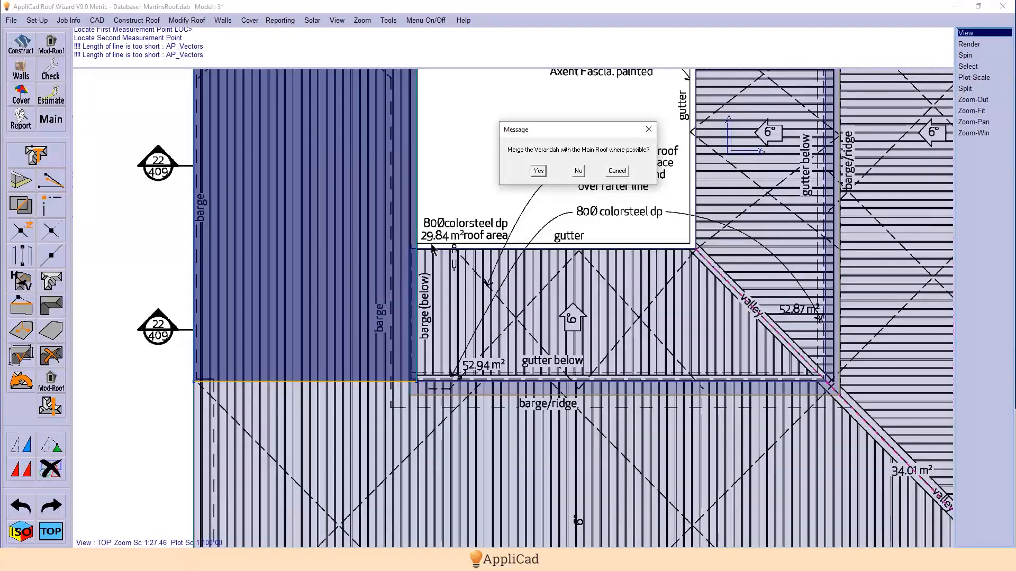
{"action": "left_click", "coordinate": [539, 170]}
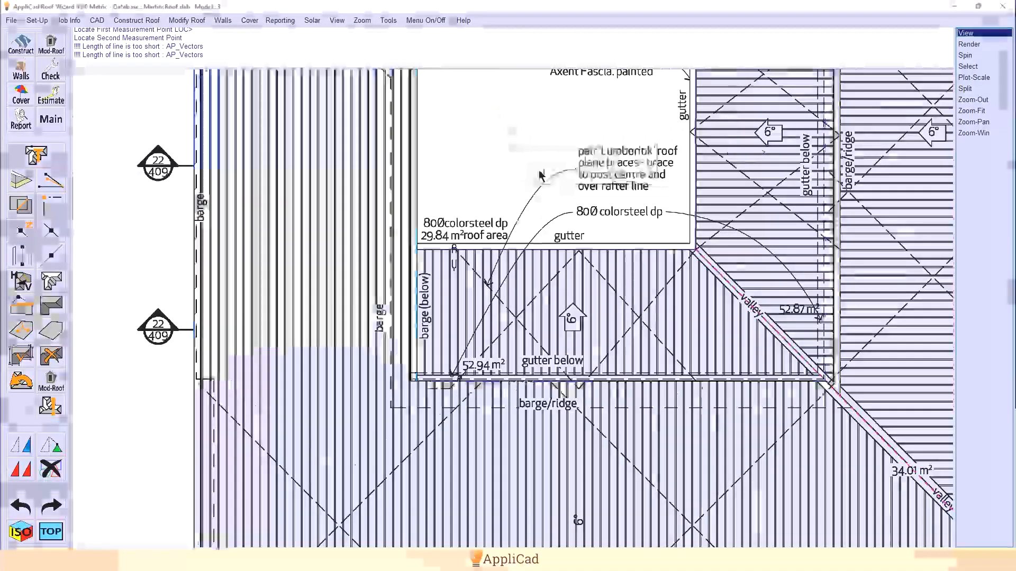
{"action": "left_click", "coordinate": [21, 532]}
{"action": "scroll", "coordinate": [376, 305], "scroll_direction": "down", "scroll_amount": 1}
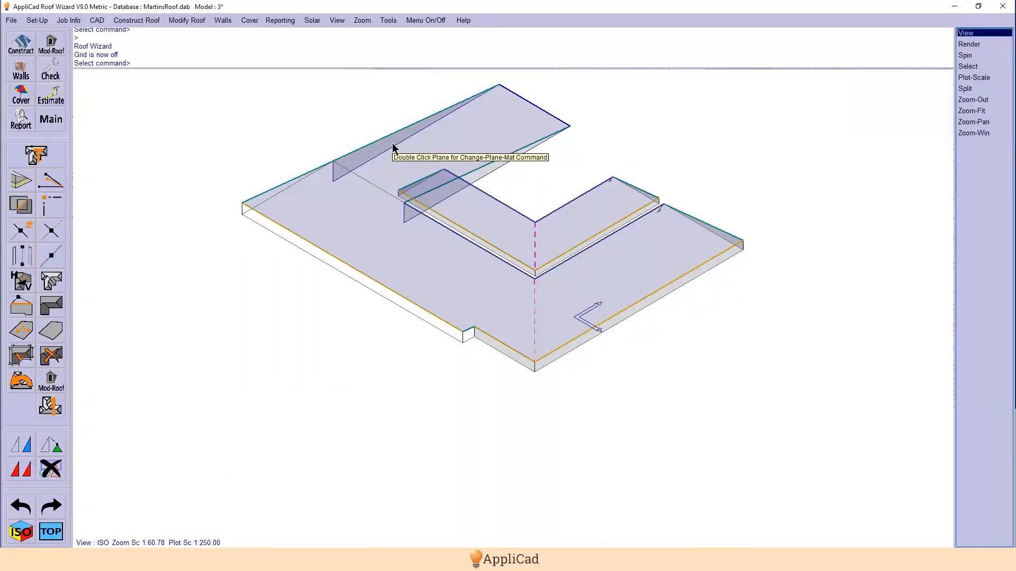
- Return to top view and start a new roof outline over the lower rectangular section, declining the incomplete previous outline
{"action": "left_click", "coordinate": [50, 532]}
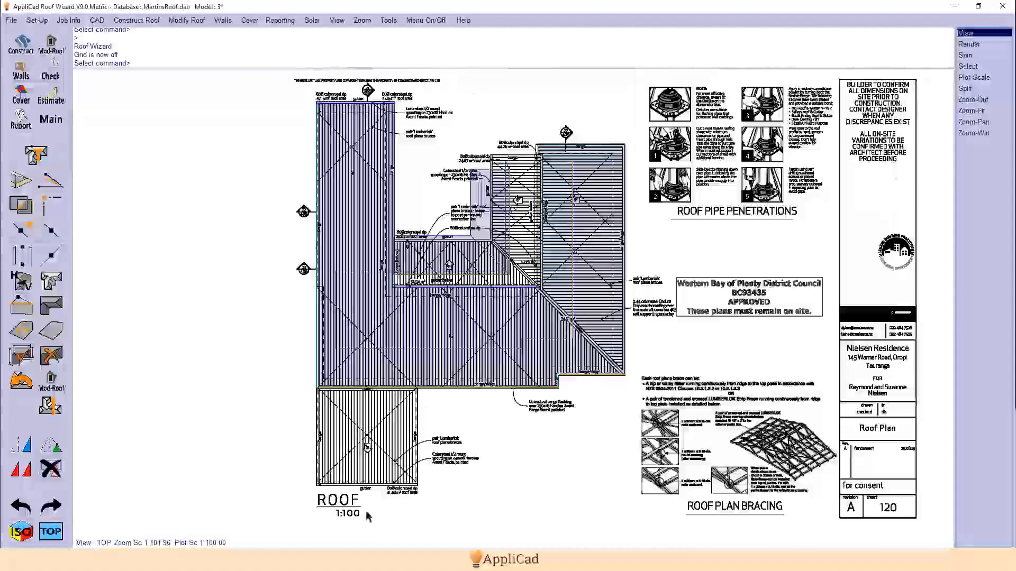
{"action": "scroll", "coordinate": [368, 510], "scroll_direction": "up", "scroll_amount": 3}
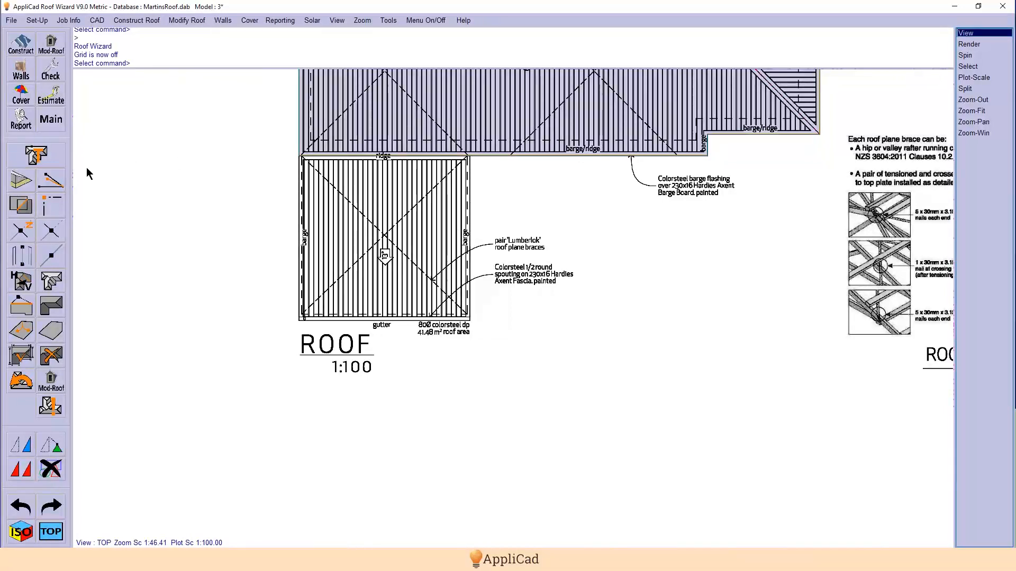
{"action": "left_click", "coordinate": [52, 165]}
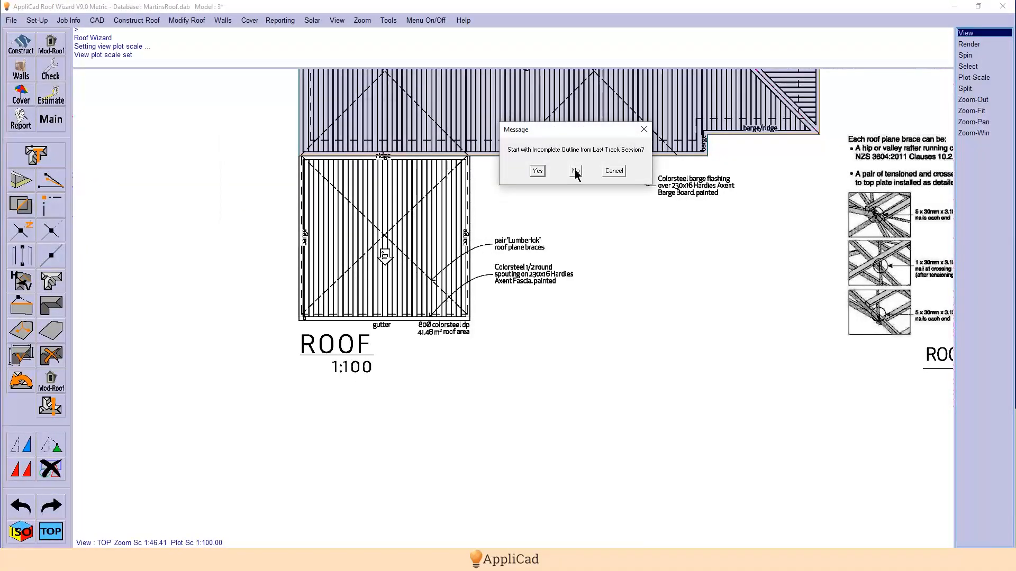
{"action": "left_click", "coordinate": [576, 170]}
{"action": "left_click", "coordinate": [337, 140]}
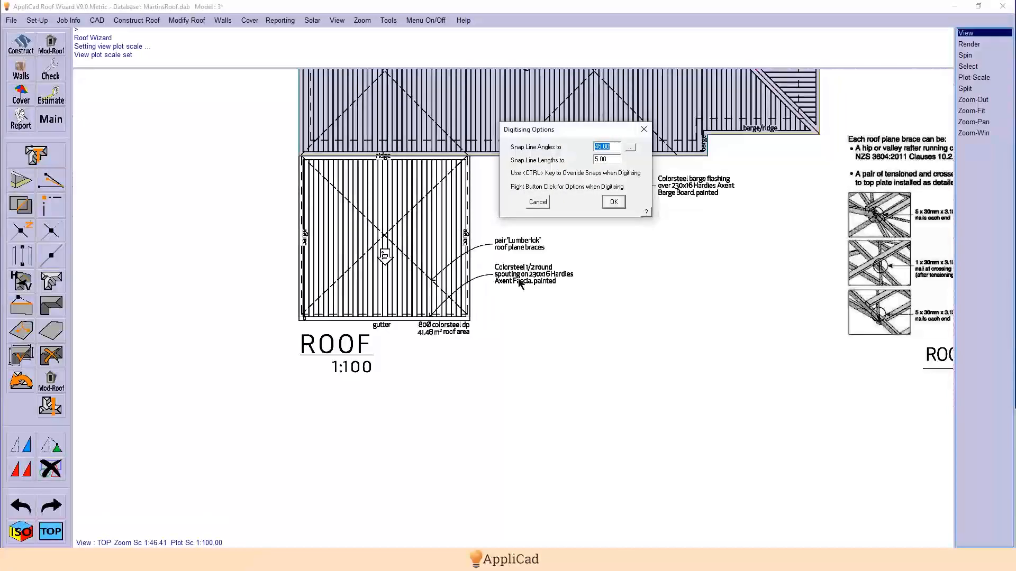
{"action": "key", "text": "Return"}
- Trace the lower section's outline by picking its corners along the gutter, barges and ridge line
{"action": "scroll", "coordinate": [294, 360], "scroll_direction": "up", "scroll_amount": 4}
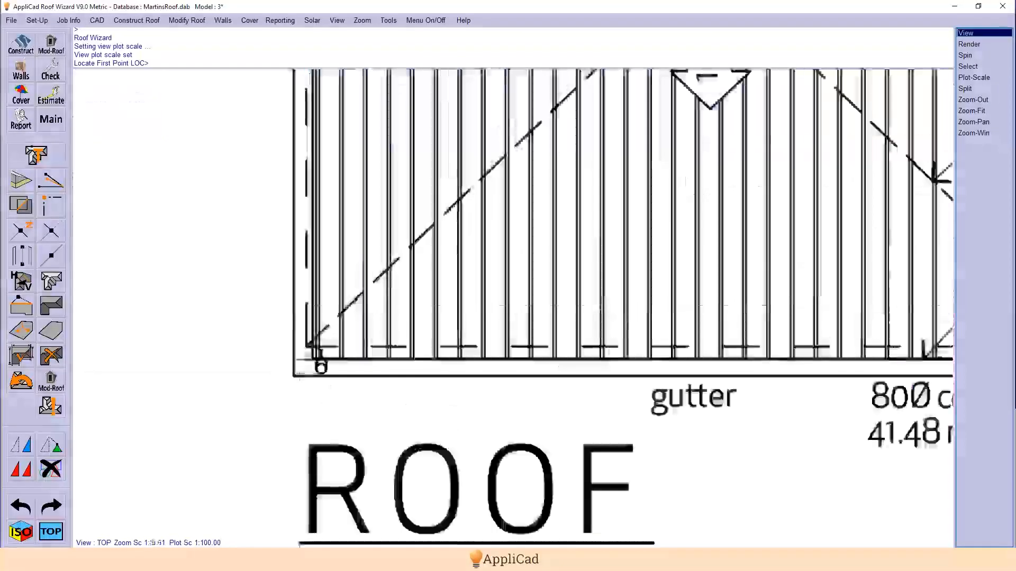
{"action": "left_click", "coordinate": [294, 362]}
{"action": "scroll", "coordinate": [317, 211], "scroll_direction": "down", "scroll_amount": 3}
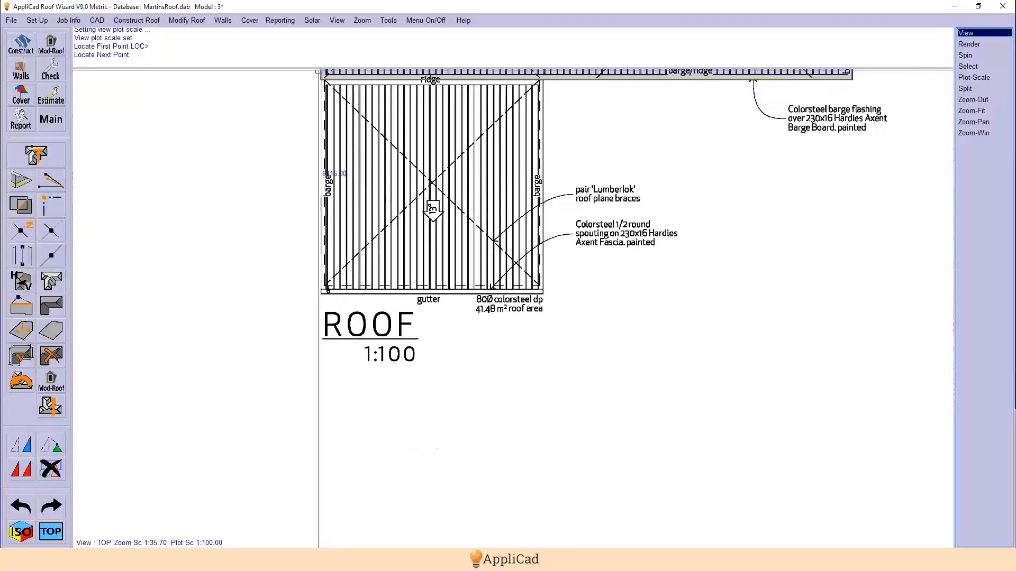
{"action": "scroll", "coordinate": [332, 87], "scroll_direction": "up", "scroll_amount": 5}
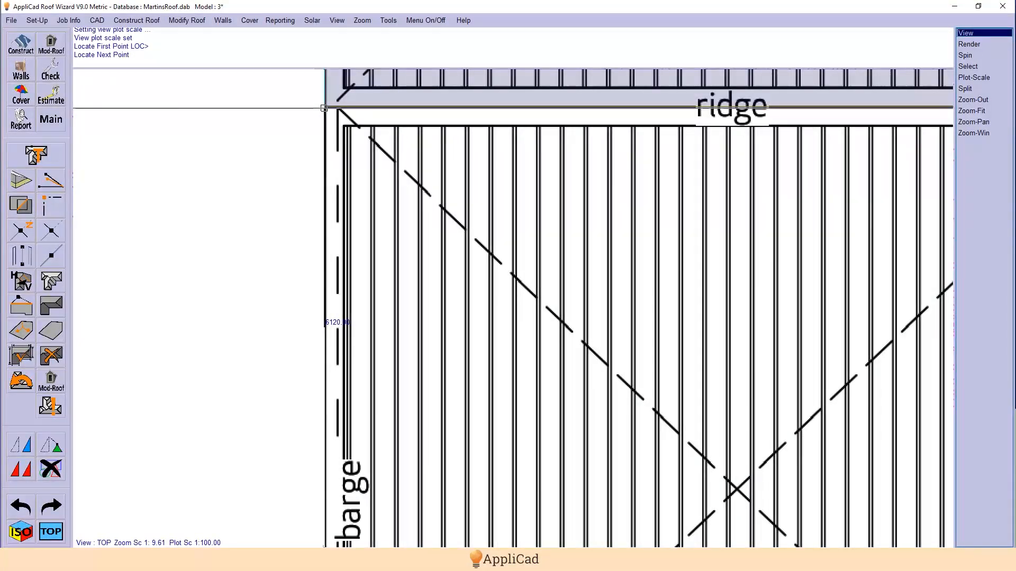
{"action": "left_click", "coordinate": [325, 107]}
{"action": "scroll", "coordinate": [459, 152], "scroll_direction": "down", "scroll_amount": 2}
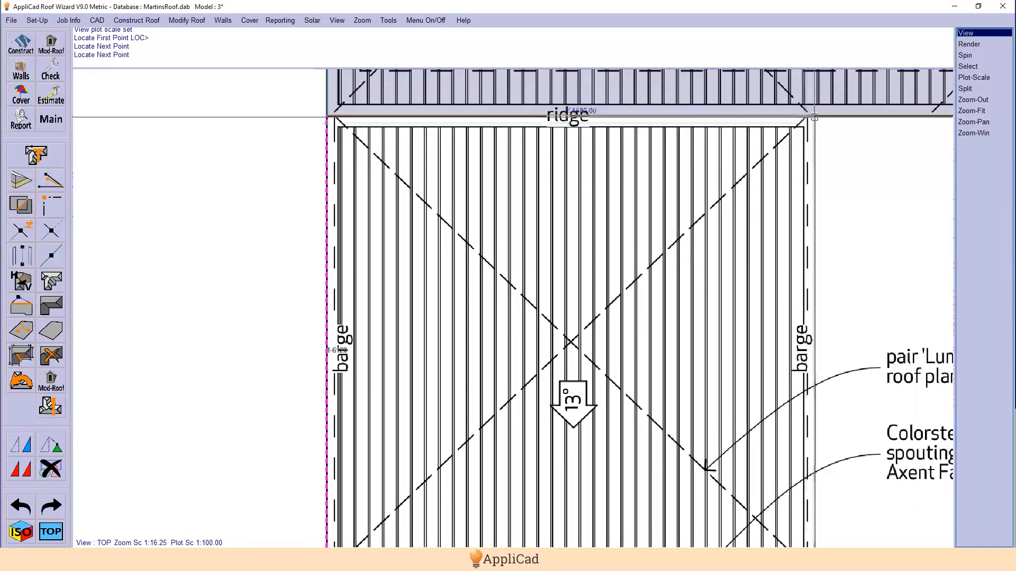
{"action": "left_click", "coordinate": [815, 116]}
{"action": "scroll", "coordinate": [730, 193], "scroll_direction": "down", "scroll_amount": 4}
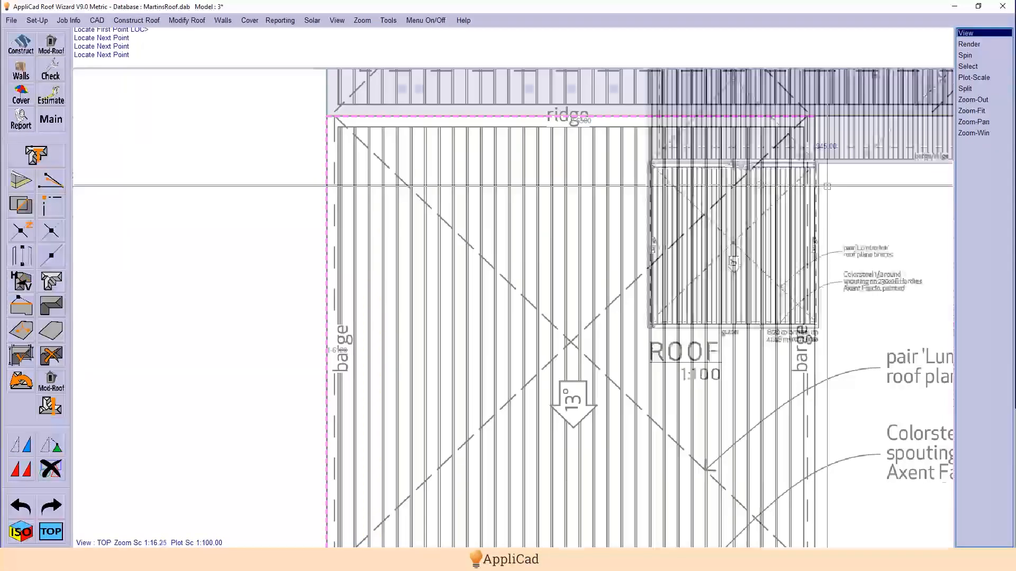
{"action": "right_click", "coordinate": [730, 194]}
- Set the roof defaults to a Single Slope Roof in Metal, storey 1, with pitch 13, and accept
{"action": "left_click", "coordinate": [563, 161]}
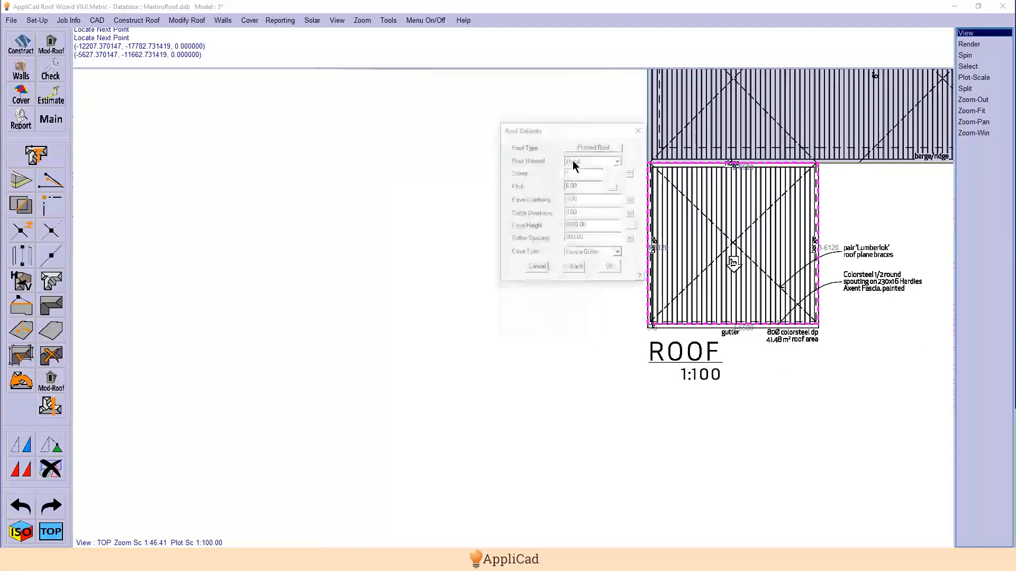
{"action": "left_click", "coordinate": [605, 148]}
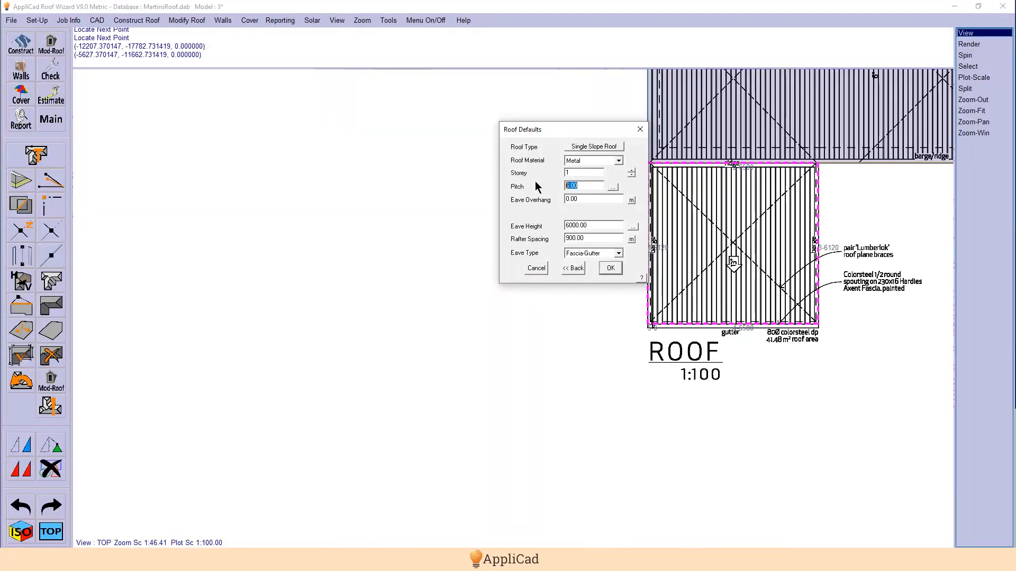
{"action": "left_click", "coordinate": [610, 269]}
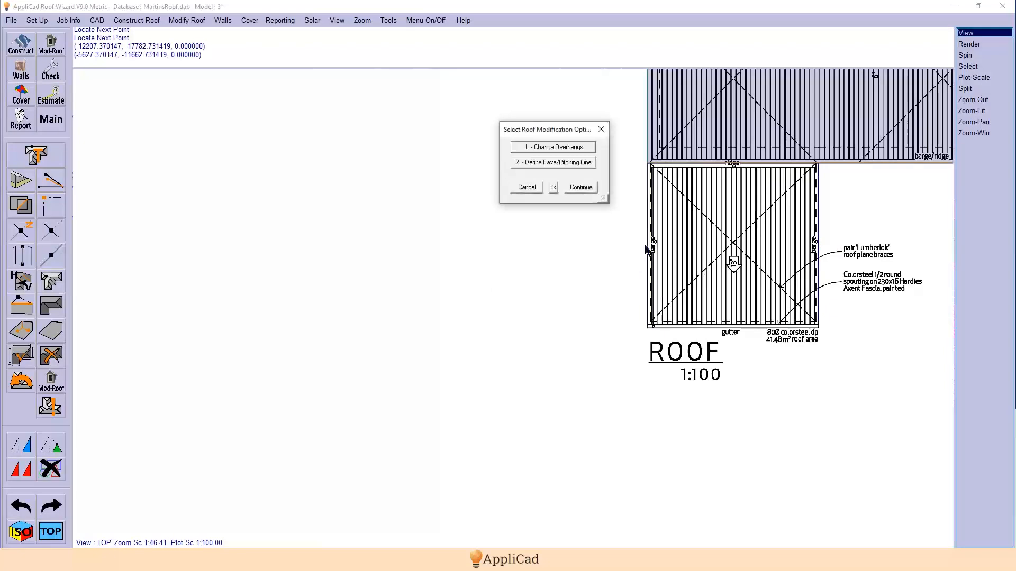
- Define the lower gutter edge as the eave/pitching line for the single-slope roof and continue
{"action": "left_click", "coordinate": [554, 163]}
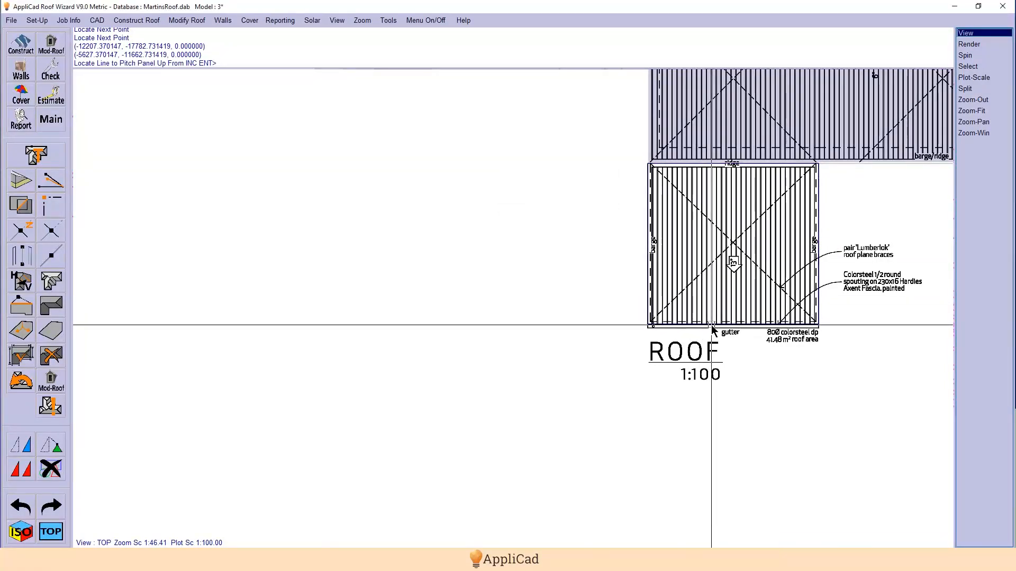
{"action": "left_click", "coordinate": [712, 326]}
{"action": "left_click", "coordinate": [580, 188]}
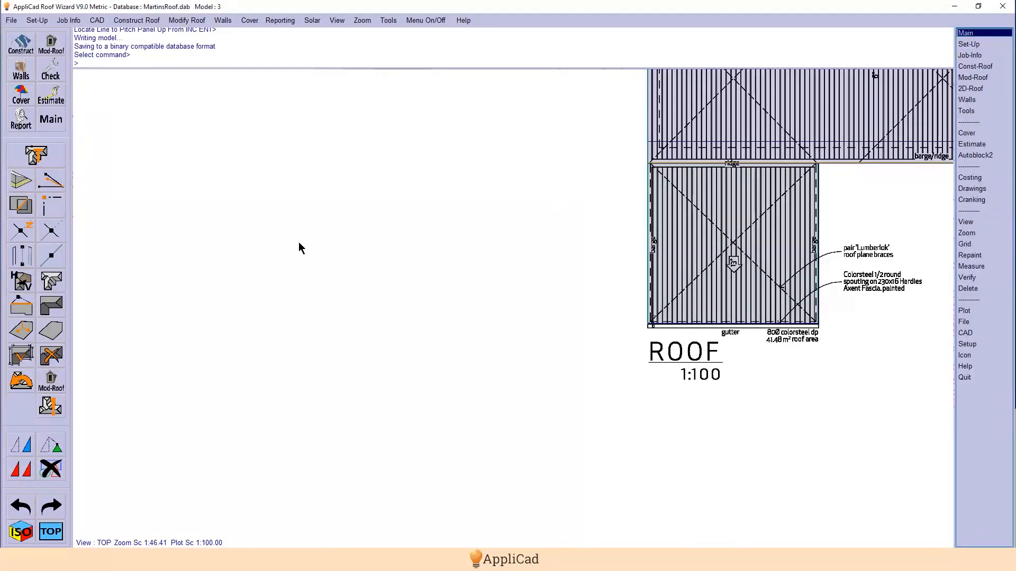
{"action": "scroll", "coordinate": [278, 165], "scroll_direction": "up", "scroll_amount": 4}
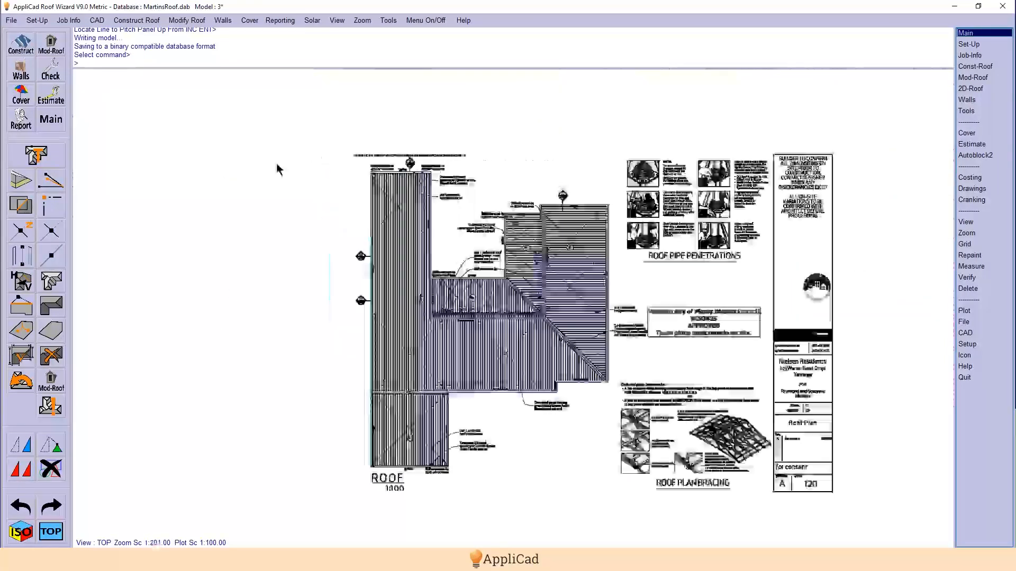
{"action": "scroll", "coordinate": [325, 450], "scroll_direction": "up", "scroll_amount": 1}
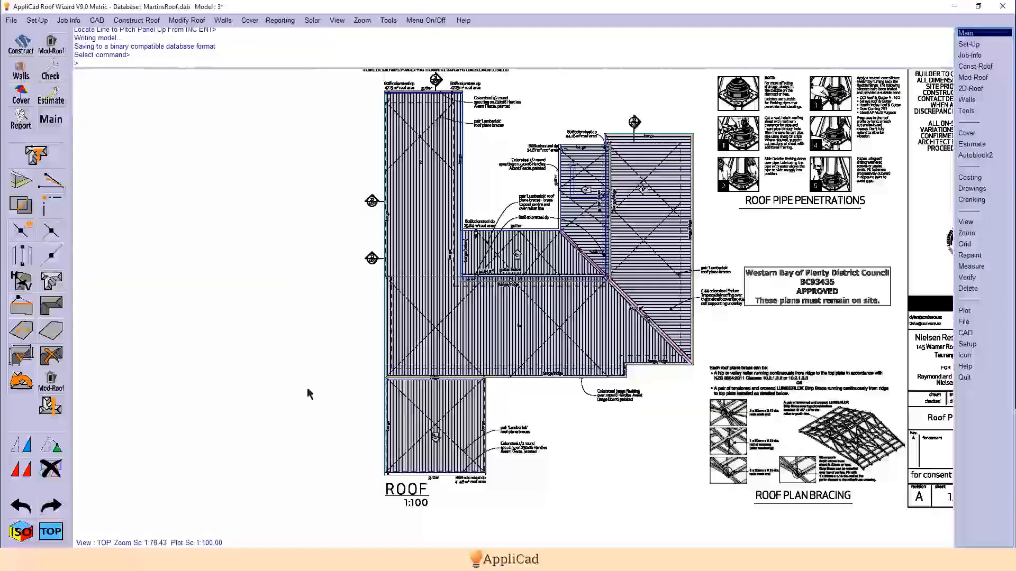